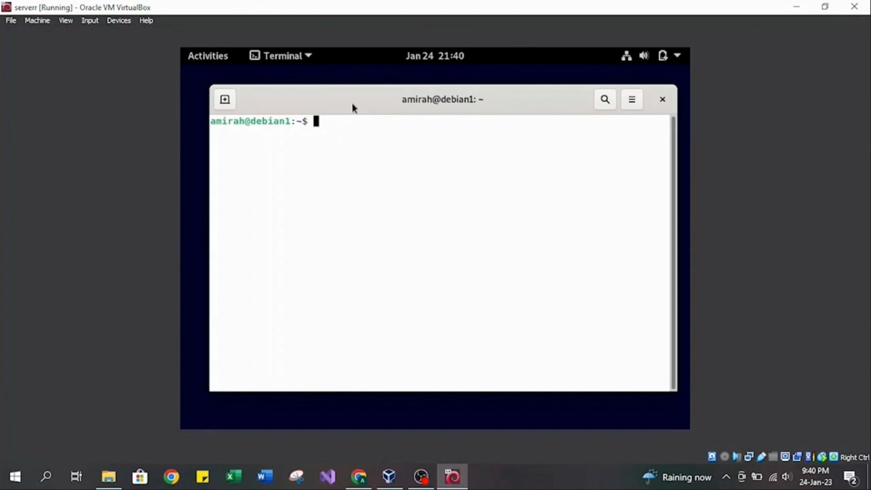
# Refresh the package lists with sudo apt-get update, authenticating with the sudo account password.
pyautogui.write('sudo apt-get update')
pyautogui.press('Return')
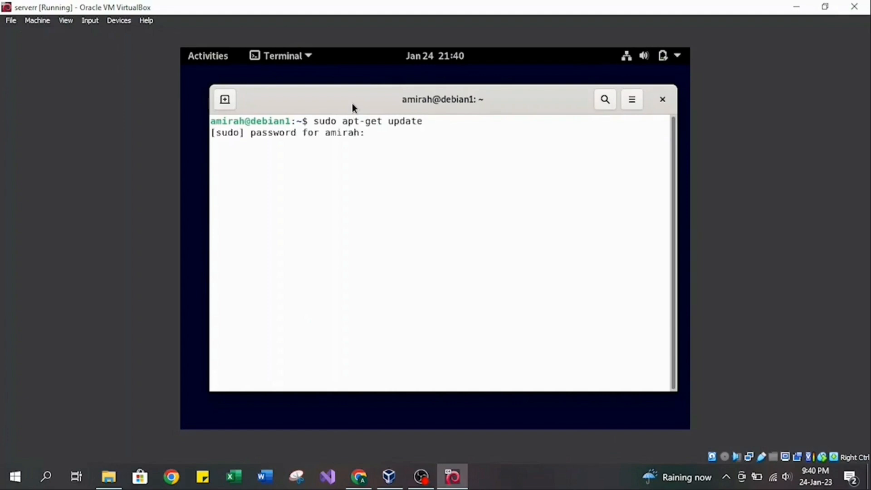
pyautogui.press('Return')
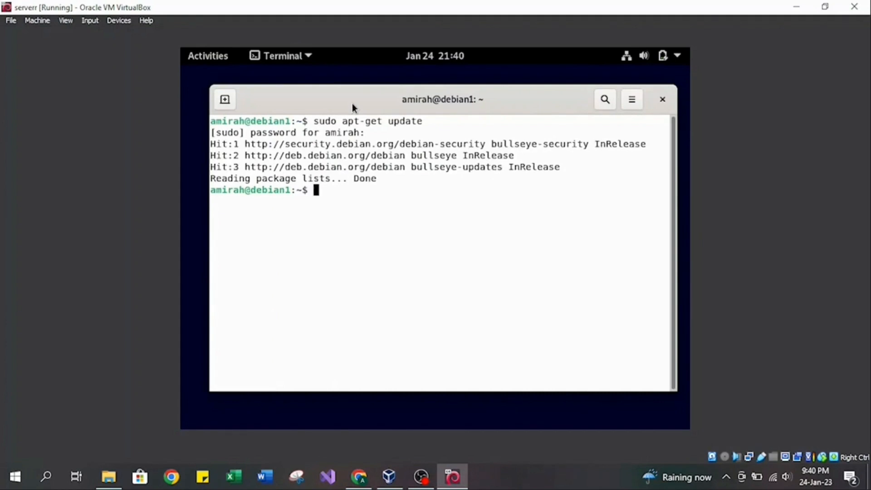
# Install the apache2 package with sudo apt install and accept the installation.
pyautogui.write('sudo apt install apache2')
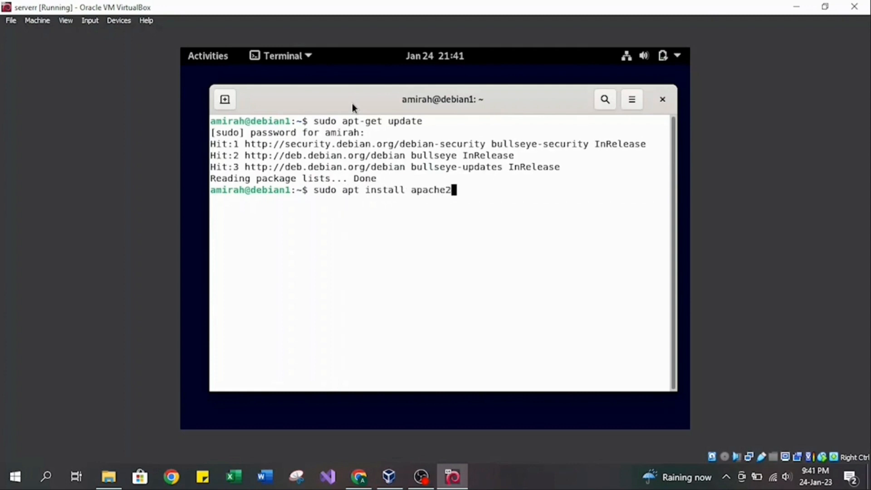
pyautogui.press('Return')
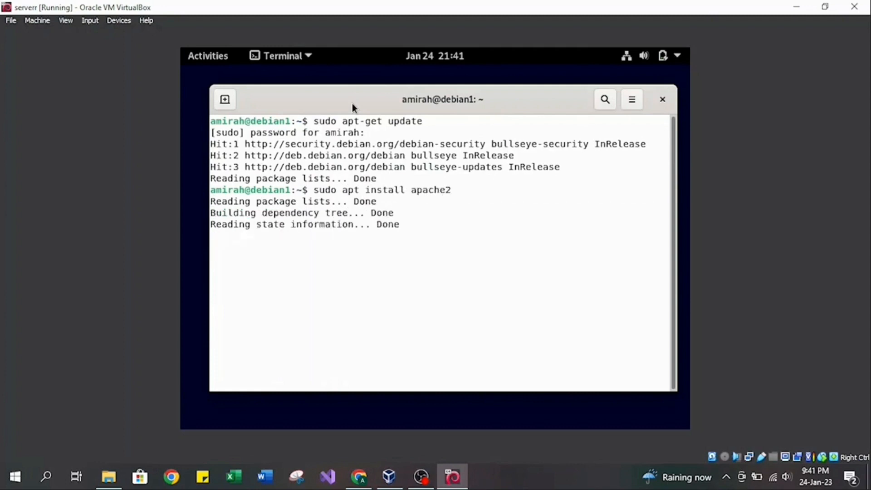
pyautogui.write('y')
pyautogui.press('Return')
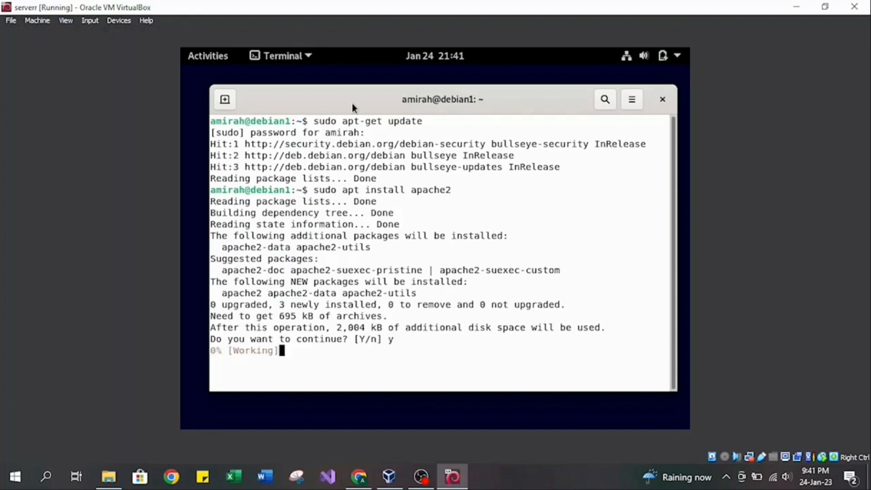
# Install PHP with sudo apt install apache2 php and accept the additional packages.
pyautogui.write('sudo ')
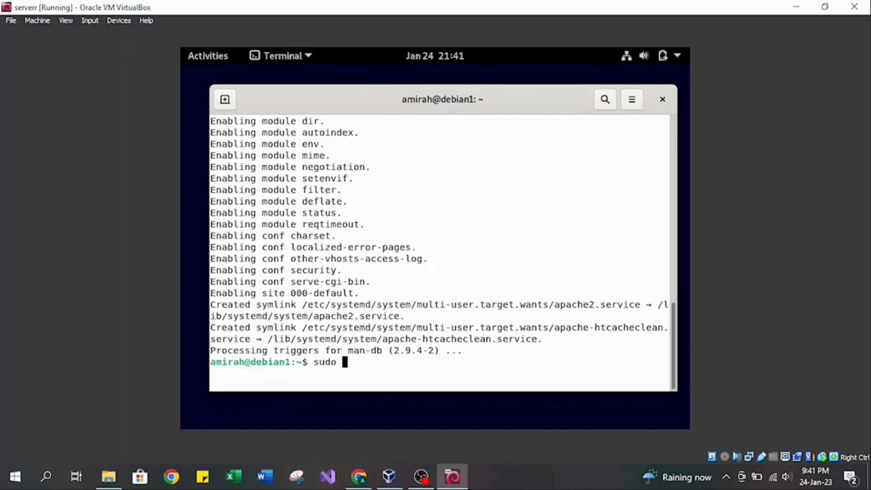
pyautogui.write('apt instal')
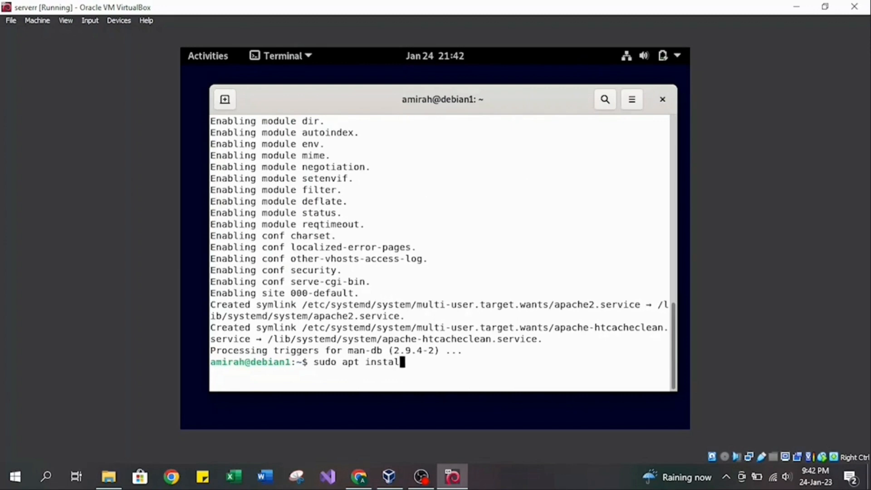
pyautogui.write('l apache2 php')
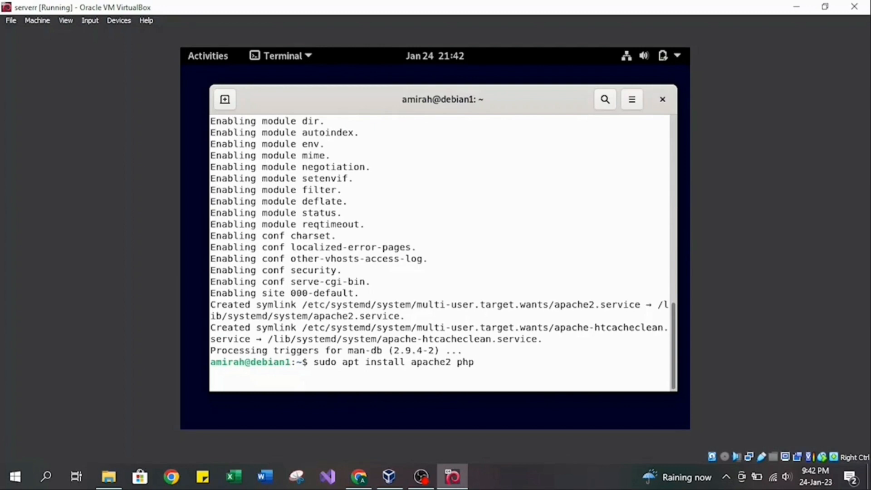
pyautogui.press('Return')
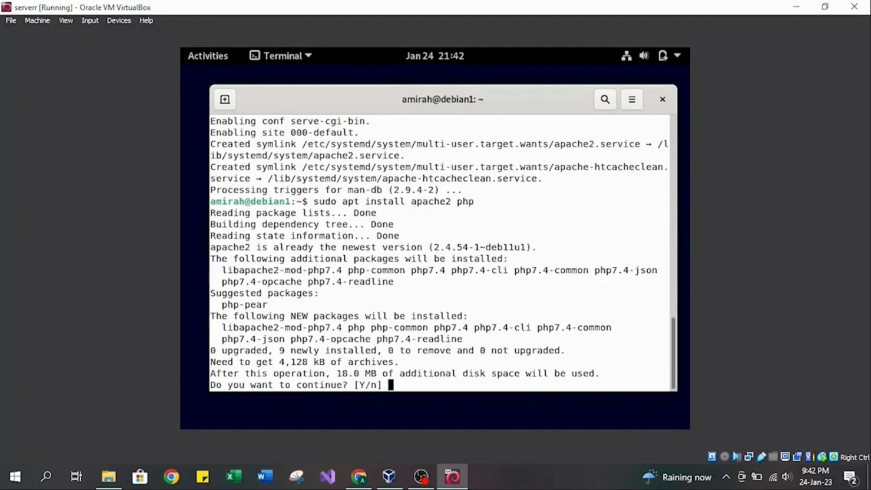
pyautogui.write('y')
pyautogui.press('Return')
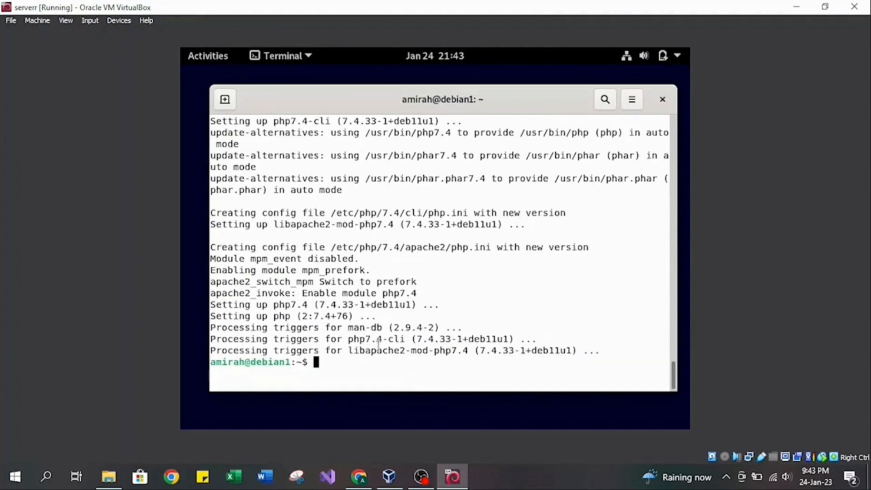
# Check the Apache service state with sudo systemctl status apache2, then leave the status output.
pyautogui.write('sudo')
pyautogui.write(' apt')
pyautogui.press('BackSpace')
pyautogui.press('BackSpace')
pyautogui.press('BackSpace')
pyautogui.write('systemctl')
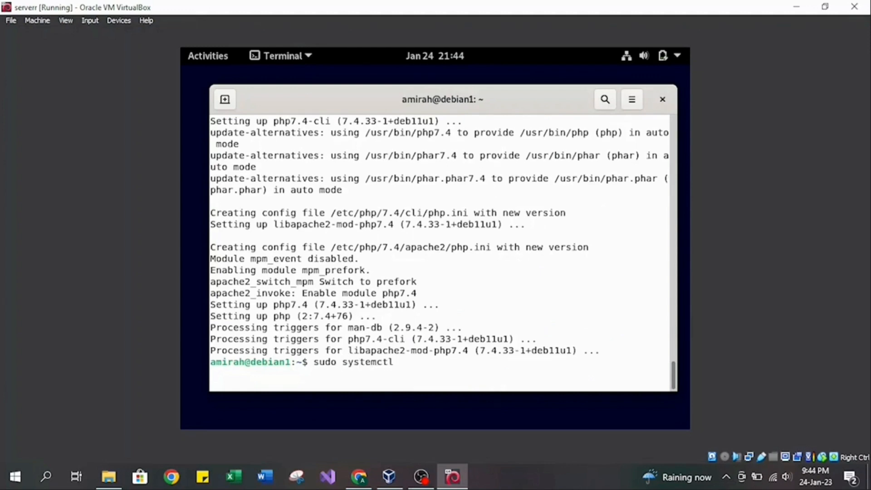
pyautogui.write(' status apache2')
pyautogui.press('Return')
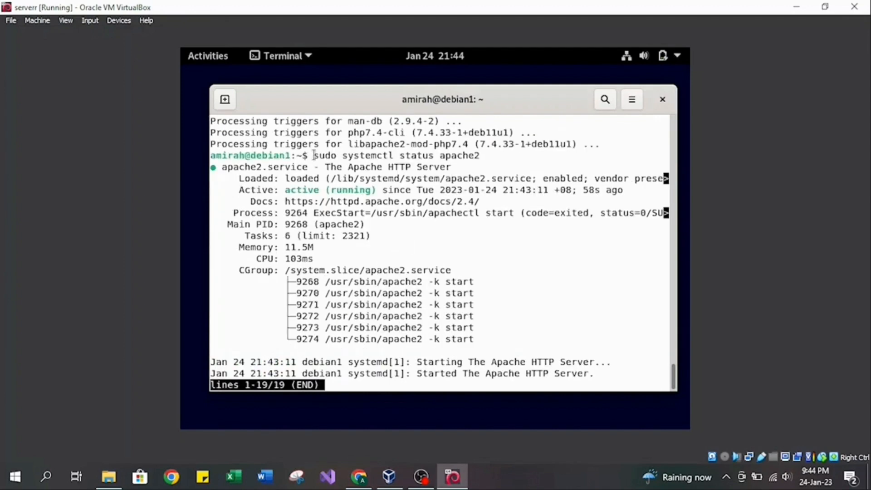
pyautogui.moveTo(313, 155); pyautogui.dragTo(497, 158)
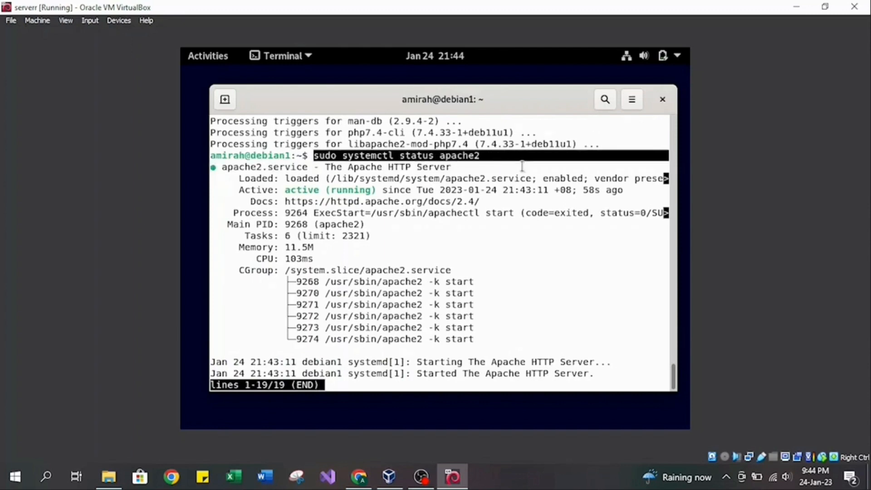
pyautogui.moveTo(285, 190); pyautogui.dragTo(378, 190)
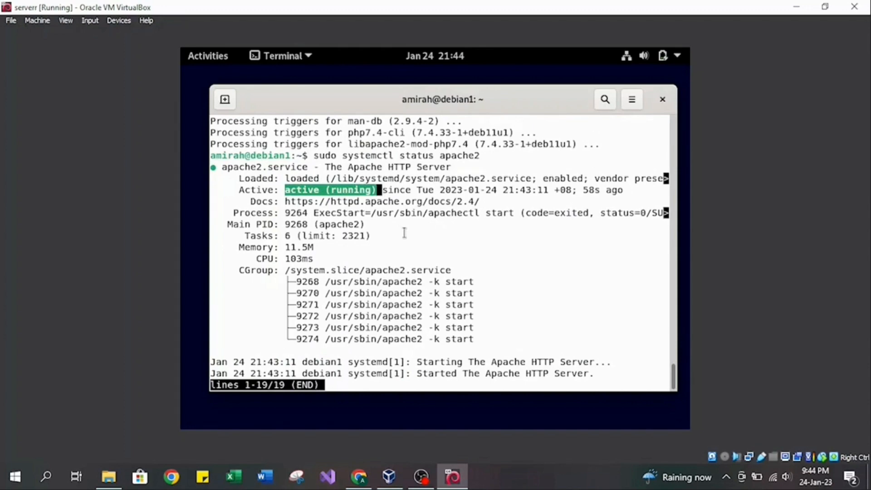
pyautogui.press('q')
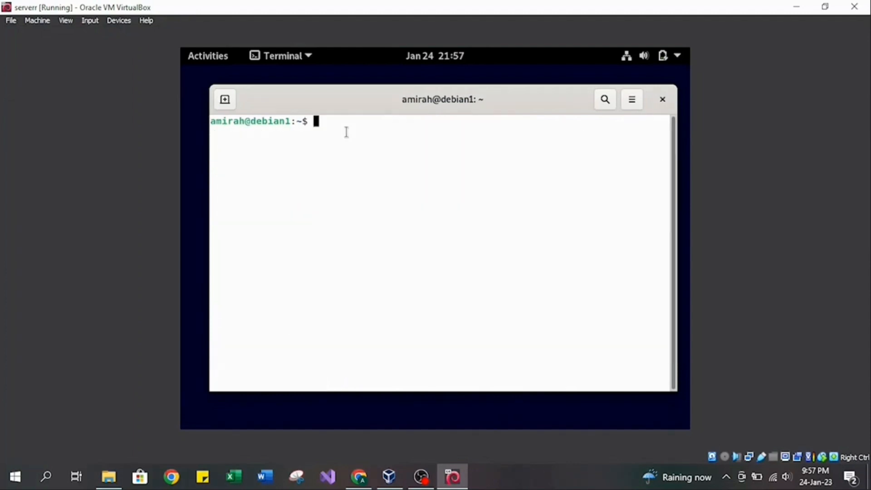
# Display the machine's network addresses with ip address show.
pyautogui.write('ip address ahow')
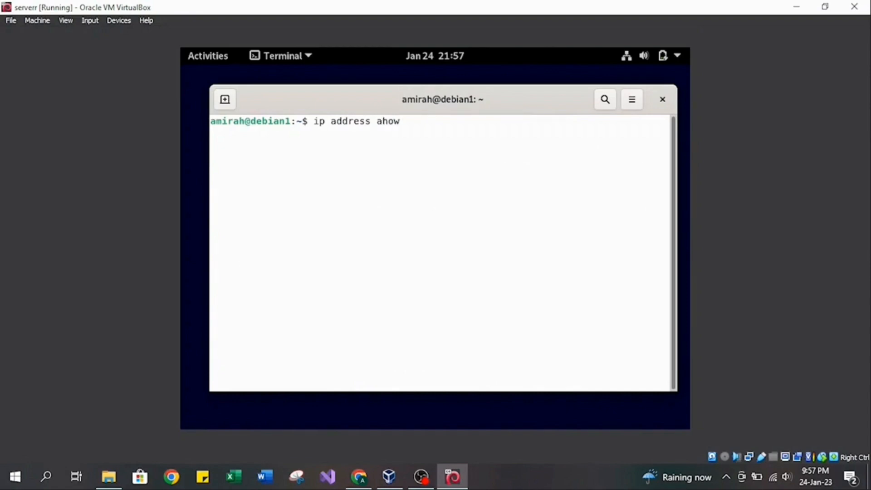
pyautogui.press('BackSpace')
pyautogui.press('BackSpace')
pyautogui.press('BackSpace')
pyautogui.press('BackSpace')
pyautogui.write('show')
pyautogui.press('Return')
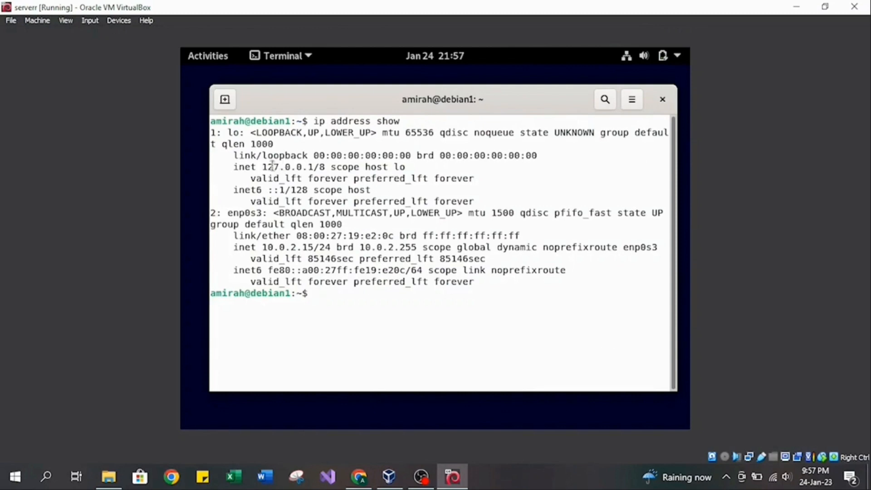
# Copy the loopback address 127.0.0.1 from the terminal output, load it in Firefox and look through the served page.
pyautogui.moveTo(262, 166); pyautogui.dragTo(316, 166)
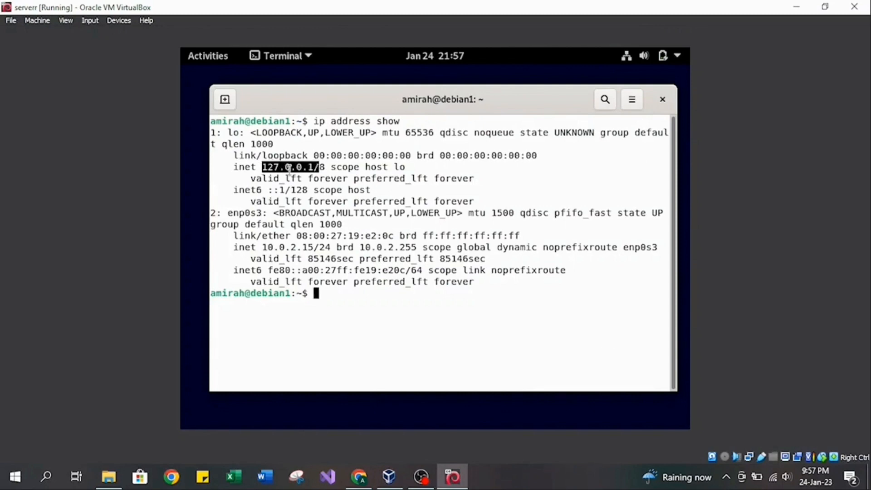
pyautogui.rightClick(311, 169)
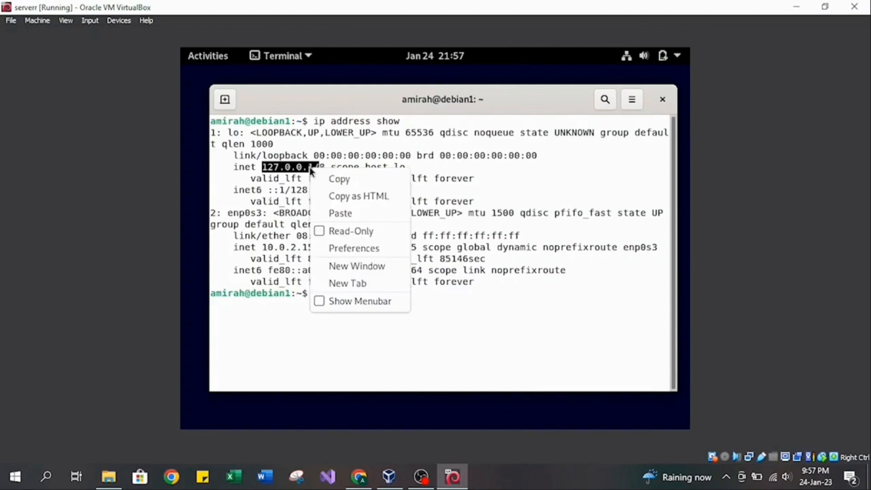
pyautogui.click(336, 179)
pyautogui.click(199, 55)
pyautogui.click(200, 141)
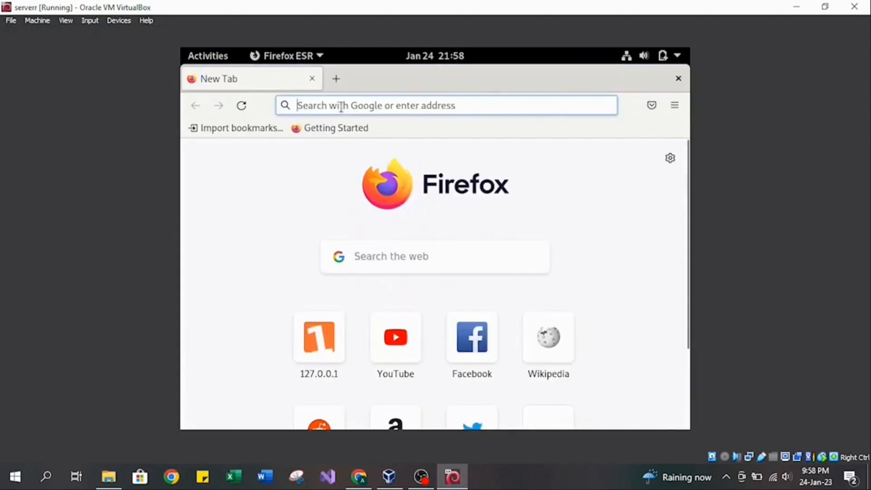
pyautogui.rightClick(342, 107)
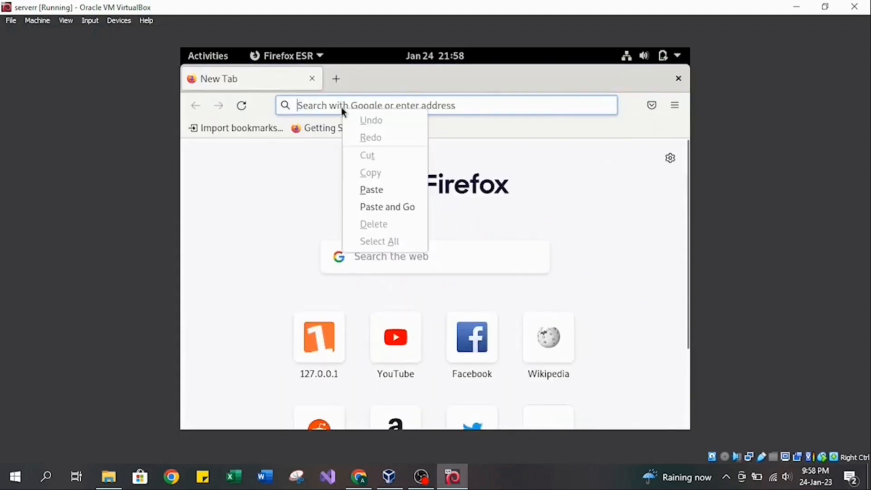
pyautogui.click(377, 216)
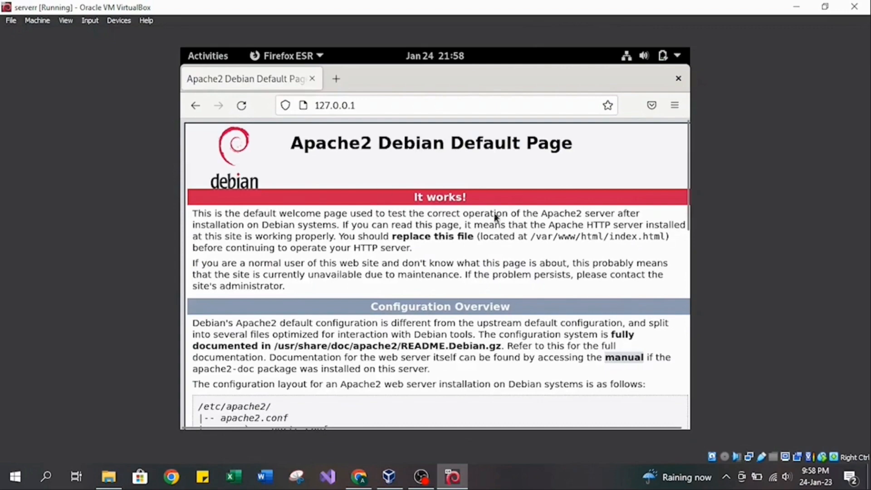
pyautogui.scroll(-5, 591, 275)
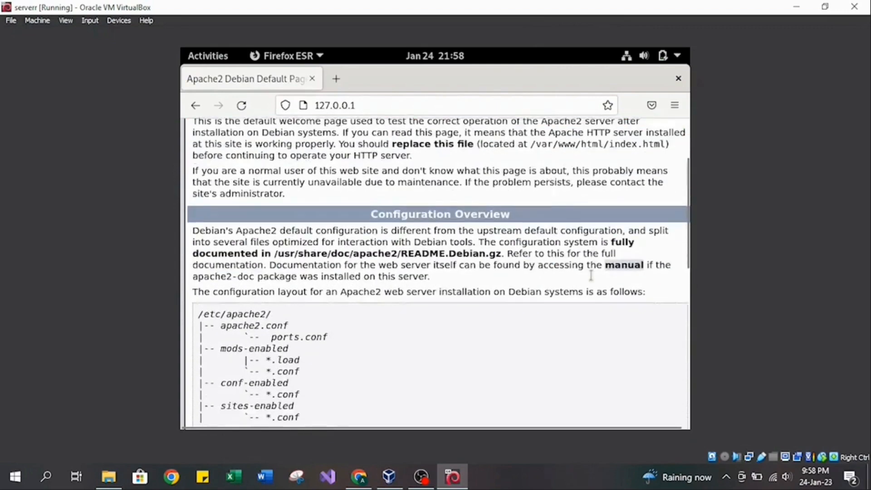
pyautogui.scroll(-12, 543, 310)
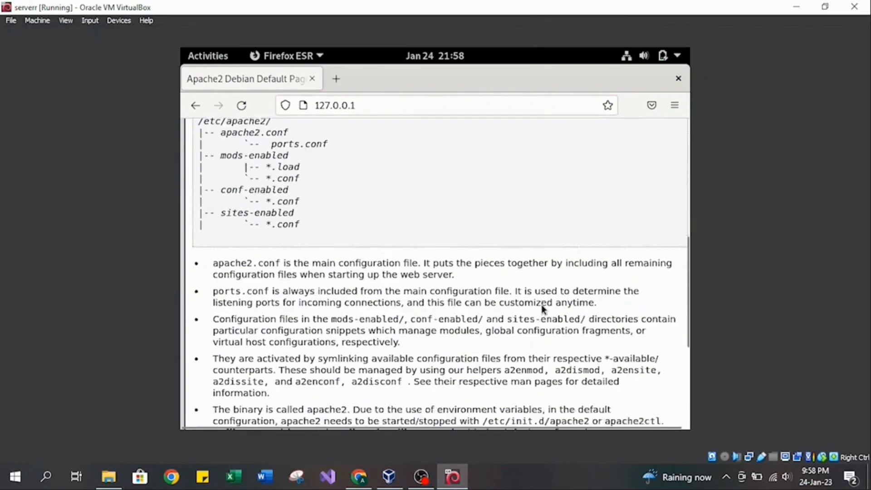
pyautogui.scroll(17, 542, 310)
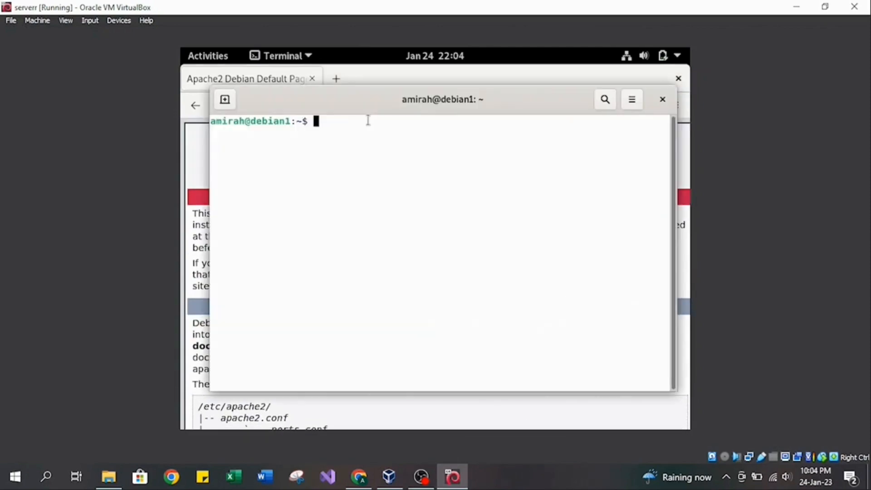
# Open /var/www/html/index.html in nano with sudo, pasting in the copied file path.
pyautogui.write('sudo nano')
pyautogui.rightClick(374, 121)
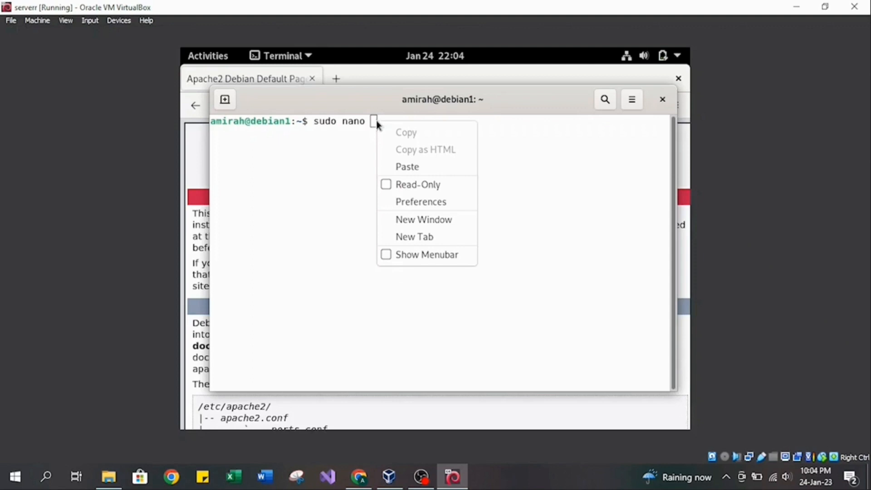
pyautogui.click(401, 168)
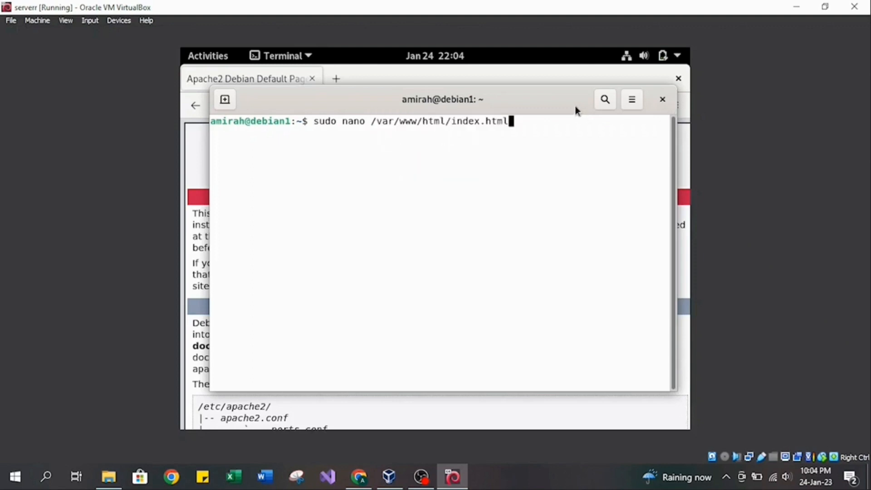
pyautogui.press('Return')
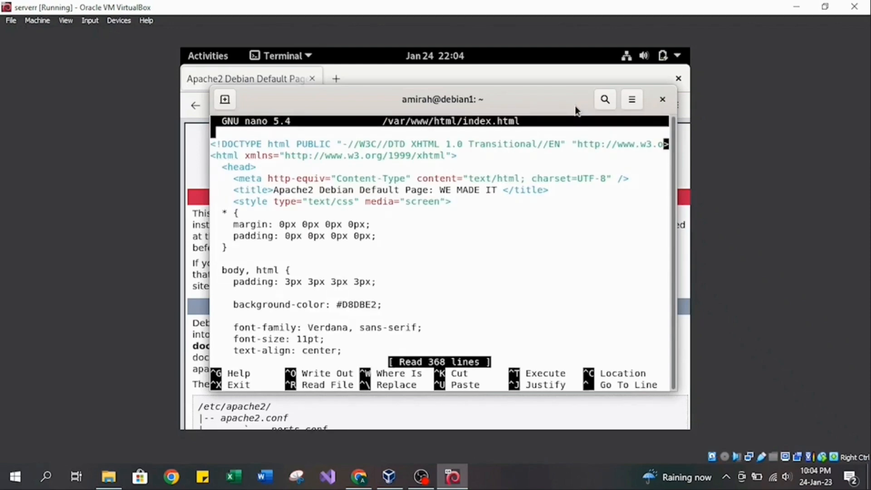
# Replace the "It works!" text in the red section header of index.html with "WE MADE IT".
pyautogui.press('Down')
pyautogui.press('Down')
pyautogui.press('Down')
pyautogui.press('Down')
pyautogui.press('Down')
pyautogui.press('Down')
pyautogui.press('Down')
pyautogui.press('Down')
pyautogui.press('Down')
pyautogui.press('Down')
pyautogui.press('Down')
pyautogui.press('Down')
pyautogui.press('Down')
pyautogui.press('Down')
pyautogui.press('Down')
pyautogui.press('Down')
pyautogui.press('Down')
pyautogui.press('Down')
pyautogui.press('Down')
pyautogui.press('Down')
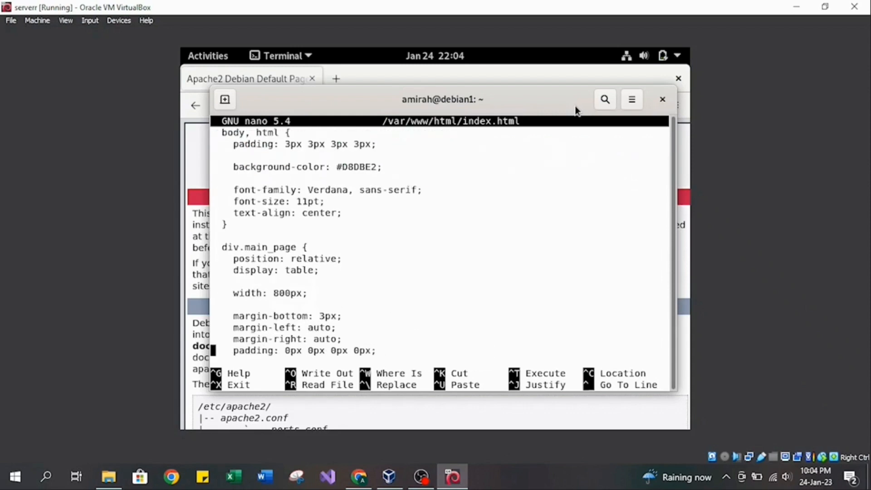
pyautogui.press('Down')
pyautogui.press('Down')
pyautogui.press('Down')
pyautogui.press('Down')
pyautogui.press('Down')
pyautogui.press('Down')
pyautogui.press('Down')
pyautogui.press('Down')
pyautogui.press('Down')
pyautogui.press('Down')
pyautogui.press('Down')
pyautogui.press('Down')
pyautogui.press('Down')
pyautogui.press('Down')
pyautogui.press('Down')
pyautogui.press('Down')
pyautogui.press('Down')
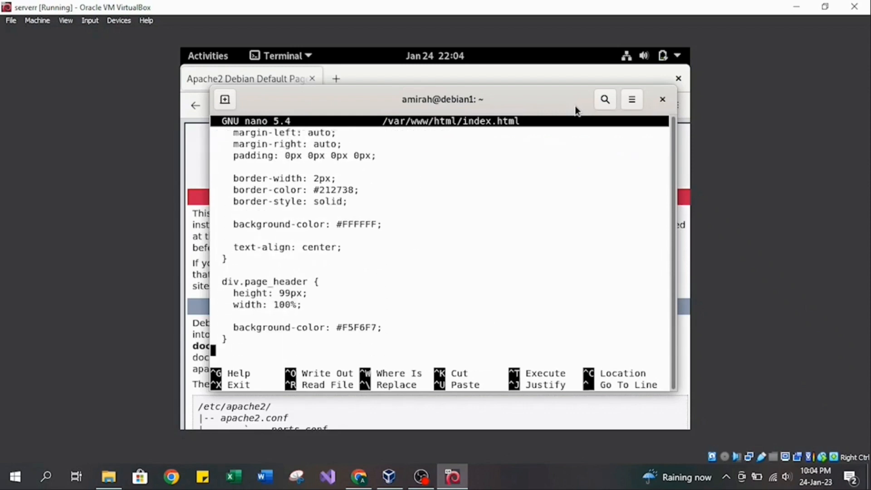
pyautogui.press('Down')
pyautogui.press('Down')
pyautogui.press('Down')
pyautogui.press('Down')
pyautogui.press('Down')
pyautogui.press('Down')
pyautogui.press('Down')
pyautogui.press('Down')
pyautogui.press('Down')
pyautogui.press('Down')
pyautogui.press('Down')
pyautogui.press('Down')
pyautogui.press('Down')
pyautogui.press('Down')
pyautogui.press('Down')
pyautogui.press('Down')
pyautogui.press('Down')
pyautogui.press('Down')
pyautogui.press('Down')
pyautogui.press('Down')
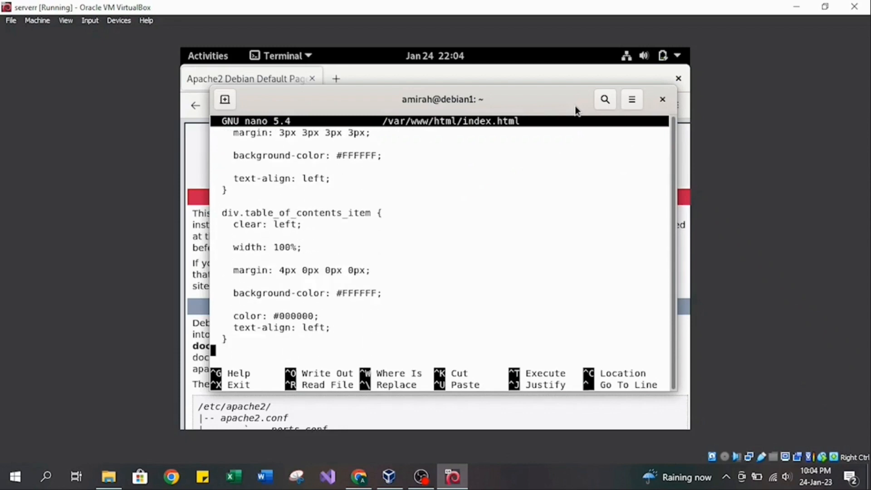
pyautogui.press('Down')
pyautogui.press('Down')
pyautogui.press('Down')
pyautogui.press('Down')
pyautogui.press('Down')
pyautogui.press('Down')
pyautogui.press('Down')
pyautogui.press('Down')
pyautogui.press('Down')
pyautogui.press('Down')
pyautogui.press('Down')
pyautogui.press('Down')
pyautogui.press('Down')
pyautogui.press('Down')
pyautogui.press('Down')
pyautogui.press('Down')
pyautogui.press('Down')
pyautogui.press('Down')
pyautogui.press('Down')
pyautogui.press('Down')
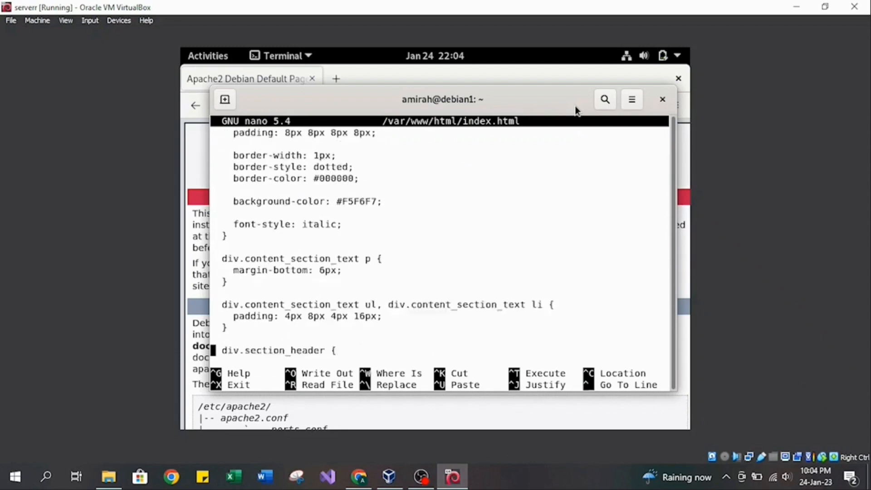
pyautogui.press('Down')
pyautogui.press('Down')
pyautogui.press('Down')
pyautogui.press('Down')
pyautogui.press('Down')
pyautogui.press('Down')
pyautogui.press('Down')
pyautogui.press('Down')
pyautogui.press('Down')
pyautogui.press('Down')
pyautogui.press('Down')
pyautogui.press('Down')
pyautogui.press('Down')
pyautogui.press('Down')
pyautogui.press('Down')
pyautogui.press('Down')
pyautogui.press('Down')
pyautogui.press('Down')
pyautogui.press('Down')
pyautogui.press('Down')
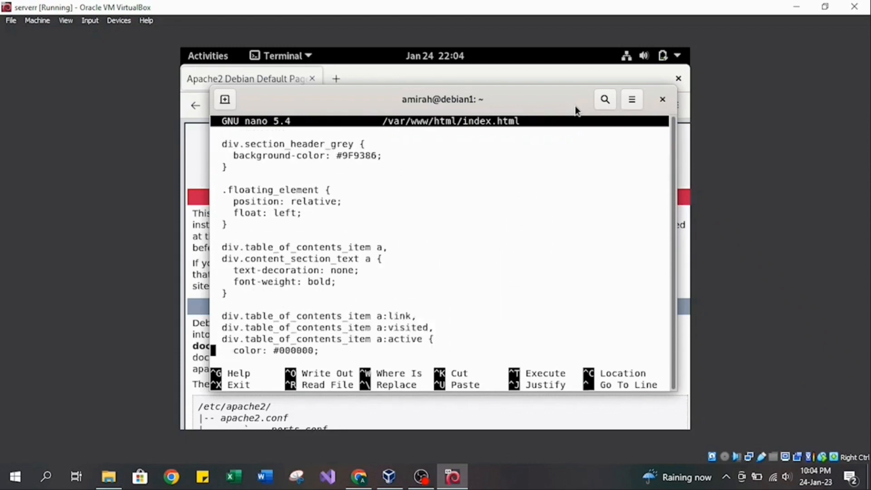
pyautogui.press('Down')
pyautogui.press('Down')
pyautogui.press('Down')
pyautogui.press('Down')
pyautogui.press('Down')
pyautogui.press('Down')
pyautogui.press('Down')
pyautogui.press('Down')
pyautogui.press('Down')
pyautogui.press('Down')
pyautogui.press('Down')
pyautogui.press('Down')
pyautogui.press('Down')
pyautogui.press('Down')
pyautogui.press('Down')
pyautogui.press('Down')
pyautogui.press('Down')
pyautogui.press('Down')
pyautogui.press('Down')
pyautogui.press('Down')
pyautogui.press('Down')
pyautogui.press('Down')
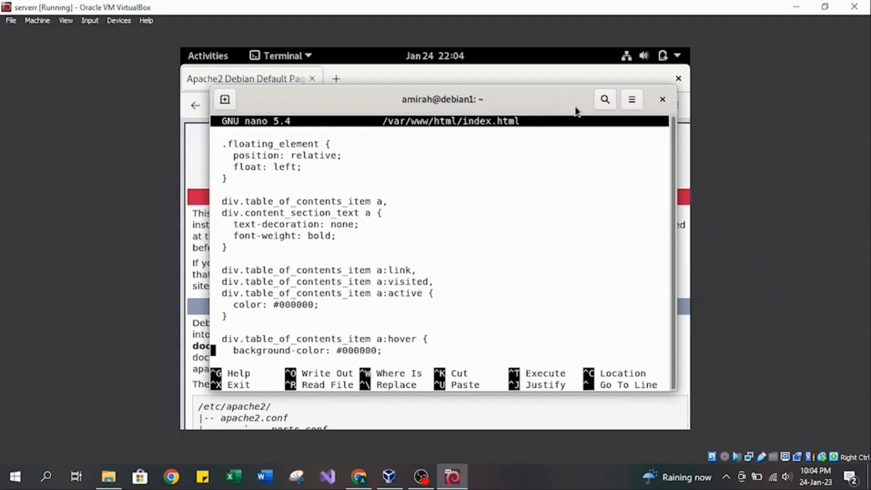
pyautogui.press('Down')
pyautogui.press('Down')
pyautogui.press('Down')
pyautogui.press('Down')
pyautogui.press('Down')
pyautogui.press('Down')
pyautogui.press('Down')
pyautogui.press('Down')
pyautogui.press('Down')
pyautogui.press('Down')
pyautogui.press('Down')
pyautogui.press('Down')
pyautogui.press('Down')
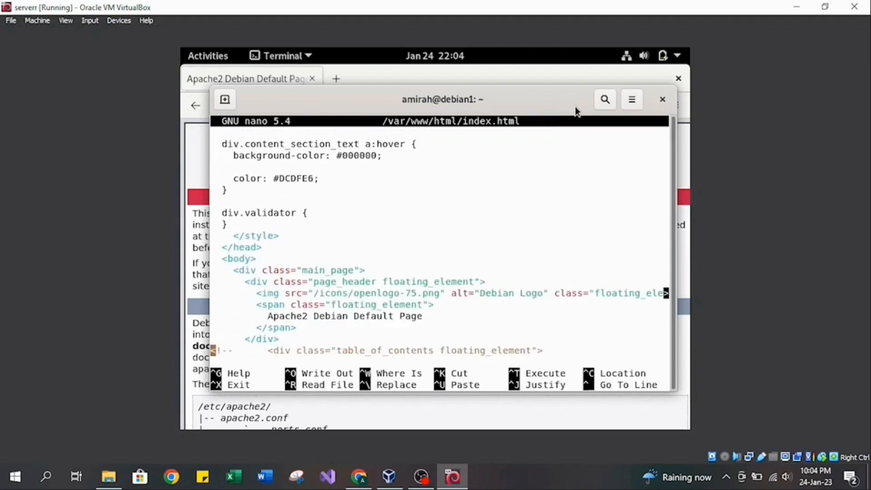
pyautogui.press('Down')
pyautogui.press('Down')
pyautogui.press('Down')
pyautogui.press('Down')
pyautogui.press('Down')
pyautogui.press('Down')
pyautogui.press('Down')
pyautogui.press('Down')
pyautogui.press('Down')
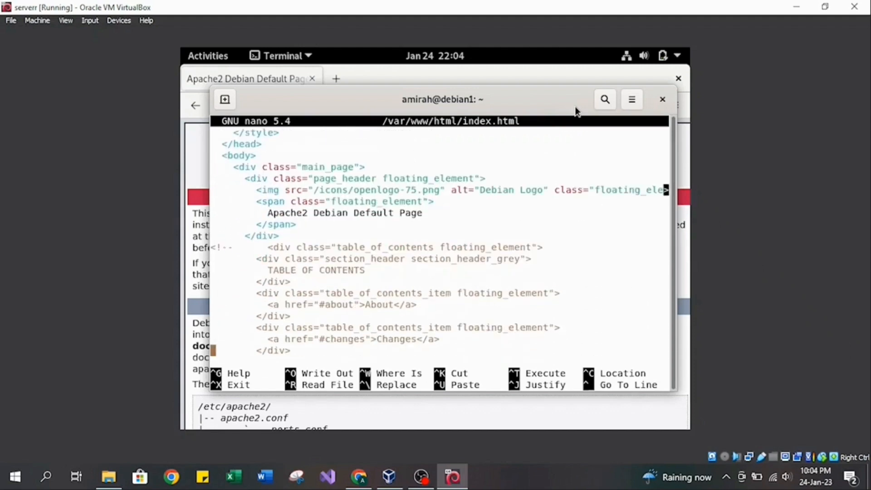
pyautogui.press('Down')
pyautogui.press('Down')
pyautogui.press('Down')
pyautogui.press('Down')
pyautogui.press('Down')
pyautogui.press('Down')
pyautogui.press('Down')
pyautogui.press('Down')
pyautogui.press('Down')
pyautogui.press('Down')
pyautogui.press('Down')
pyautogui.press('Down')
pyautogui.press('Down')
pyautogui.press('Down')
pyautogui.press('Down')
pyautogui.press('Down')
pyautogui.press('Down')
pyautogui.press('Down')
pyautogui.press('Down')
pyautogui.press('Down')
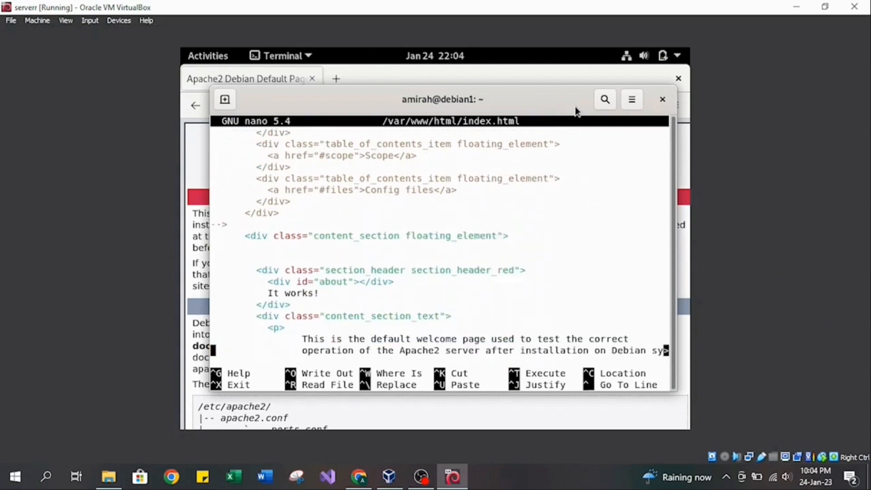
pyautogui.press('Up')
pyautogui.press('Up')
pyautogui.press('Up')
pyautogui.press('Up')
pyautogui.press('Up')
pyautogui.press('Up')
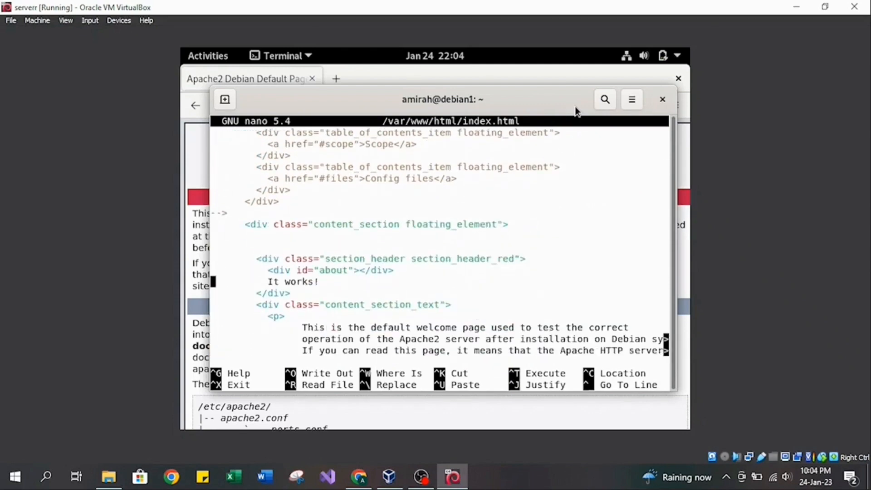
pyautogui.press('Right')
pyautogui.press('Right')
pyautogui.press('Right')
pyautogui.press('Right')
pyautogui.press('Right')
pyautogui.press('Right')
pyautogui.press('Right')
pyautogui.press('Right')
pyautogui.press('Right')
pyautogui.press('Right')
pyautogui.press('Right')
pyautogui.press('Right')
pyautogui.press('Right')
pyautogui.press('Right')
pyautogui.press('Right')
pyautogui.press('Right')
pyautogui.press('Right')
pyautogui.press('Right')
pyautogui.press('Right')
pyautogui.press('BackSpace')
pyautogui.press('BackSpace')
pyautogui.press('BackSpace')
pyautogui.press('BackSpace')
pyautogui.press('BackSpace')
pyautogui.press('BackSpace')
pyautogui.press('BackSpace')
pyautogui.press('BackSpace')
pyautogui.press('BackSpace')
pyautogui.write('WE MADE IT')
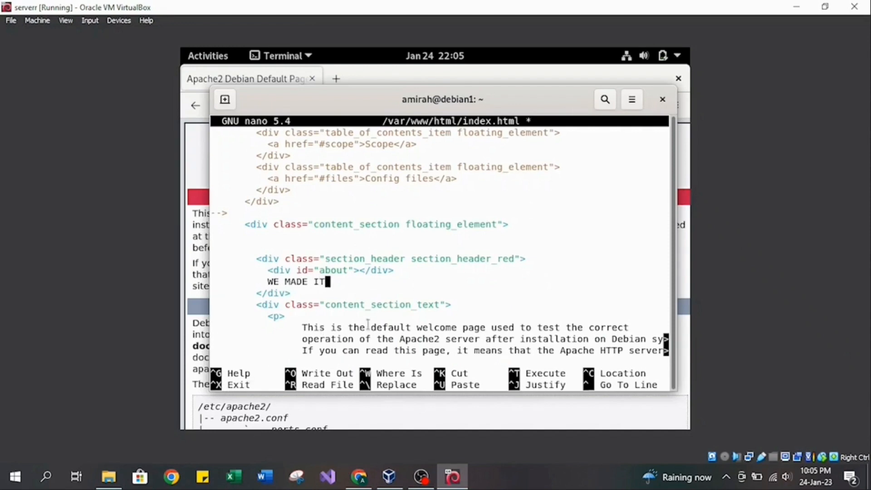
# Save index.html under the same name and exit nano, then reload the 127.0.0.1 page in Firefox.
pyautogui.hotkey('ctrl', 'x')
pyautogui.press('y')
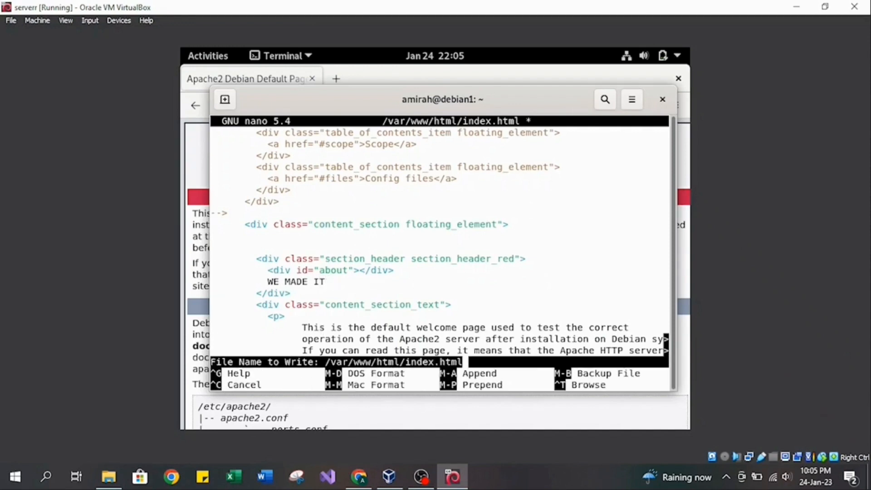
pyautogui.press('Return')
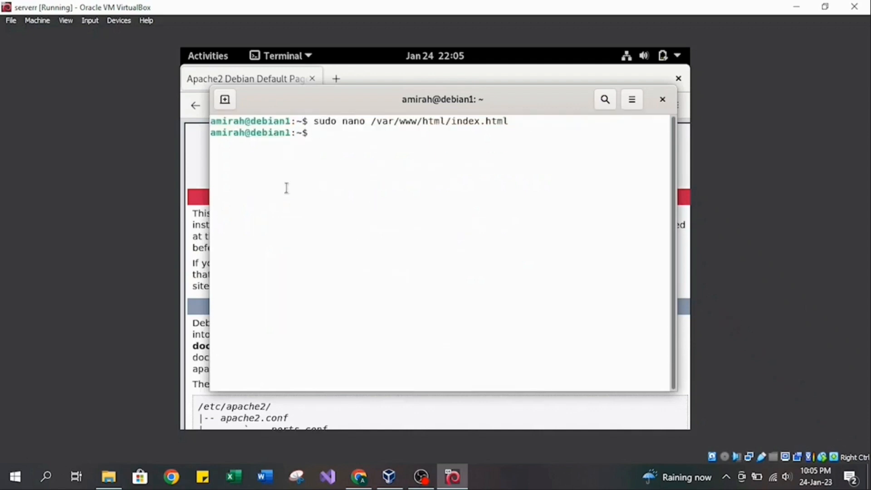
pyautogui.click(275, 78)
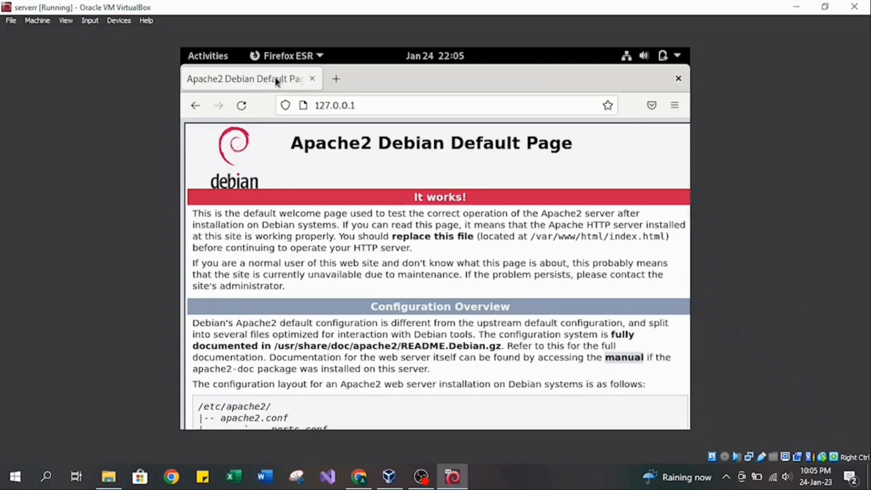
pyautogui.click(243, 107)
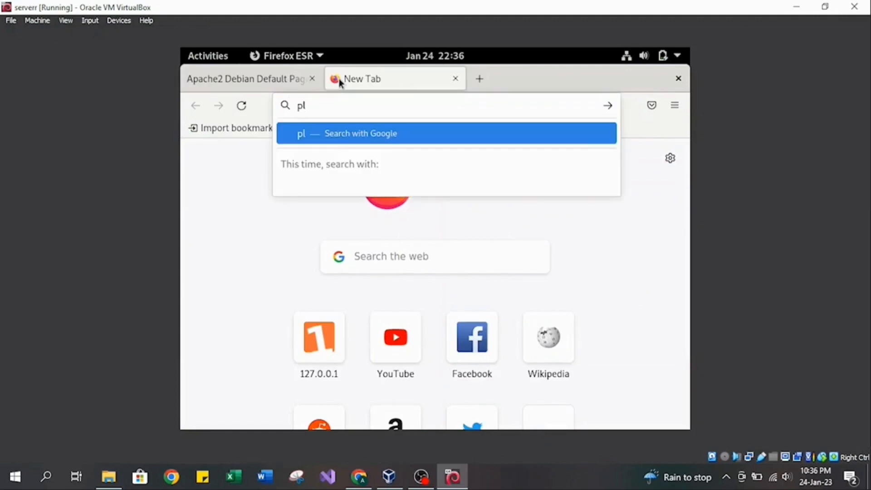
# Search the web for "plextv media server" and open Plex's Media Server Downloads page from the results.
pyautogui.write('extv')
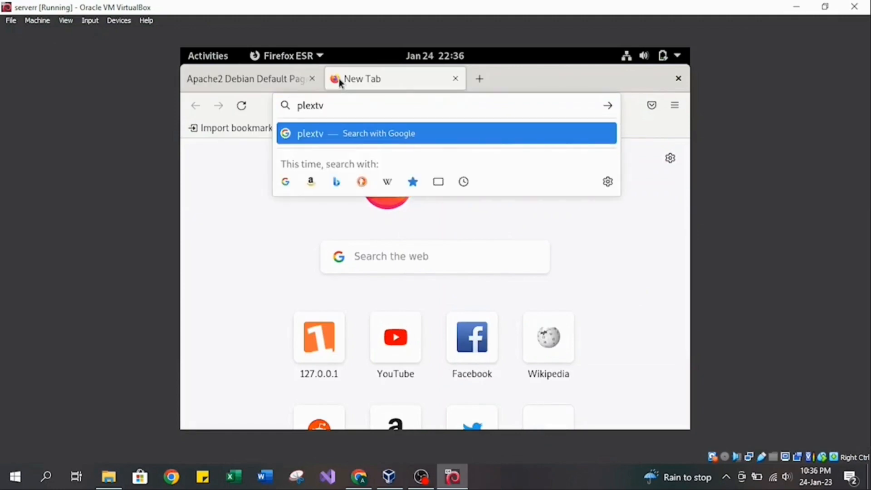
pyautogui.write(' media')
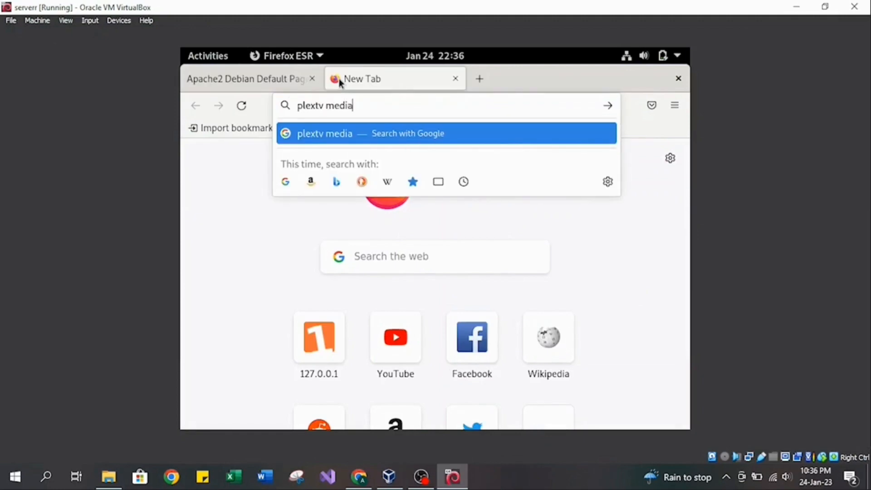
pyautogui.write(' server')
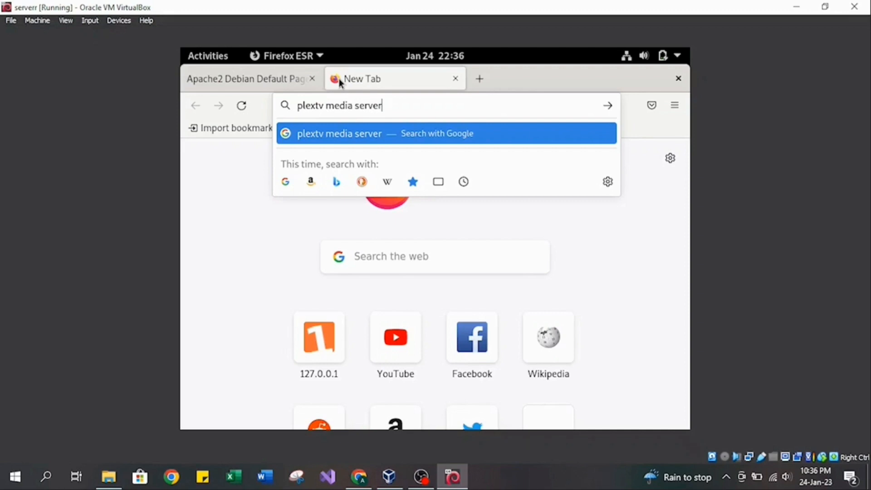
pyautogui.press('Return')
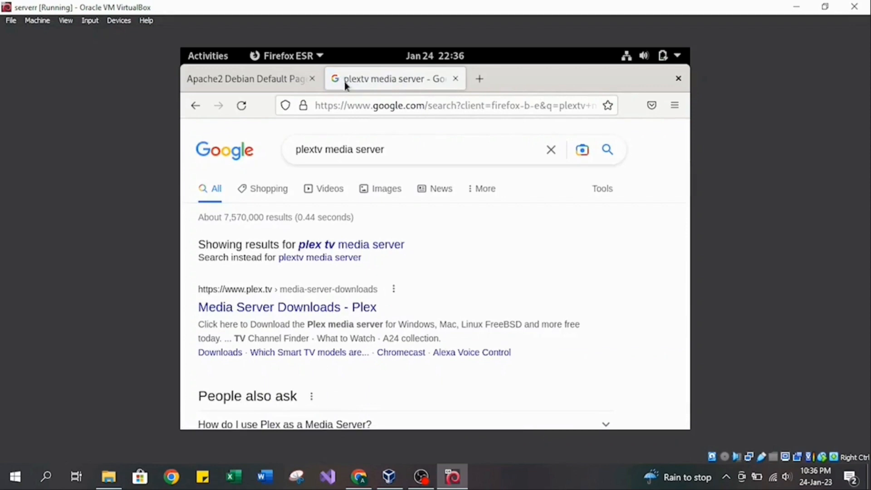
pyautogui.scroll(-2, 356, 329)
pyautogui.scroll(-1, 357, 331)
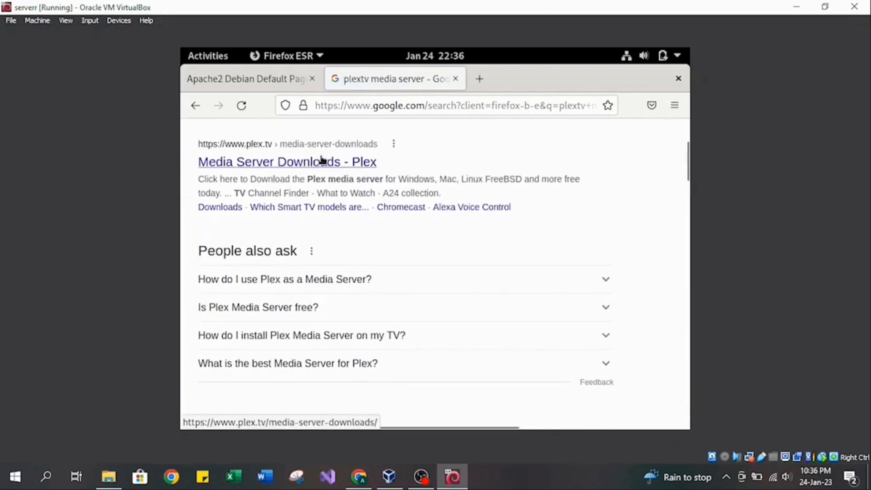
pyautogui.click(322, 159)
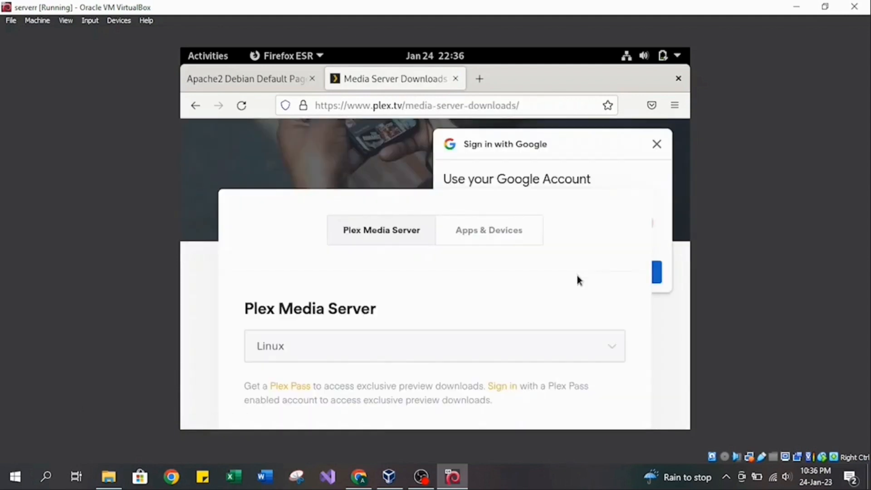
# Download Plex Media Server for Linux, choosing the Ubuntu (16.04+) / Debian (8+) - Intel/AMD 64-bit distribution.
pyautogui.scroll(-3, 577, 277)
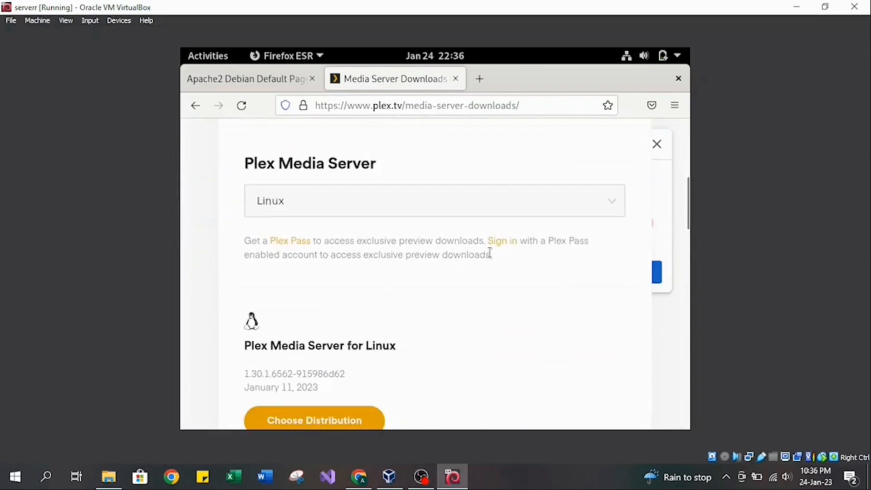
pyautogui.scroll(-2, 490, 252)
pyautogui.scroll(2, 490, 252)
pyautogui.click(609, 199)
pyautogui.click(609, 198)
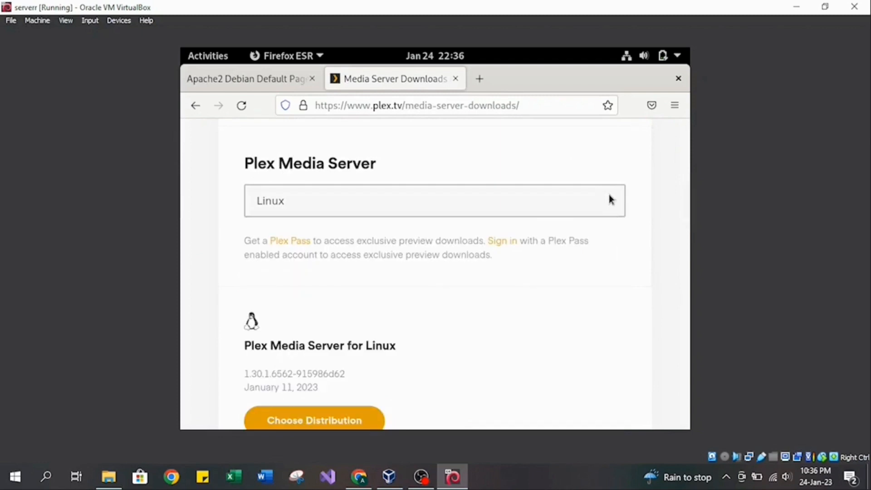
pyautogui.scroll(-4, 370, 254)
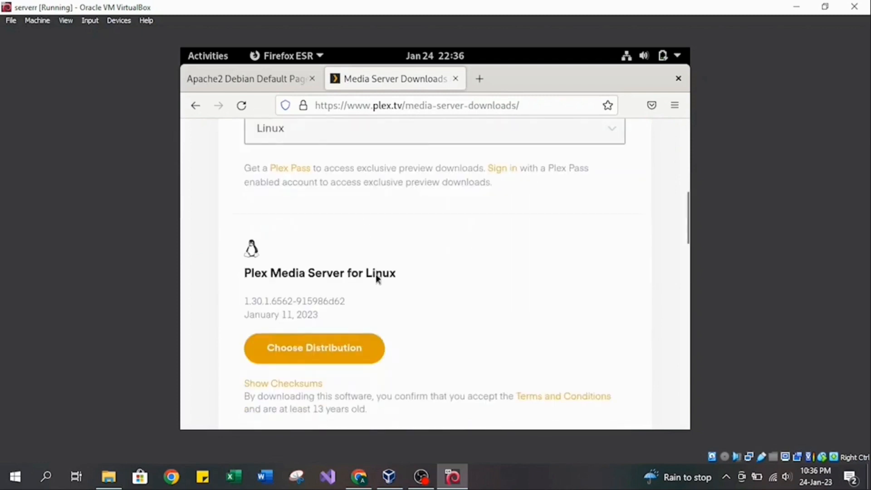
pyautogui.click(334, 279)
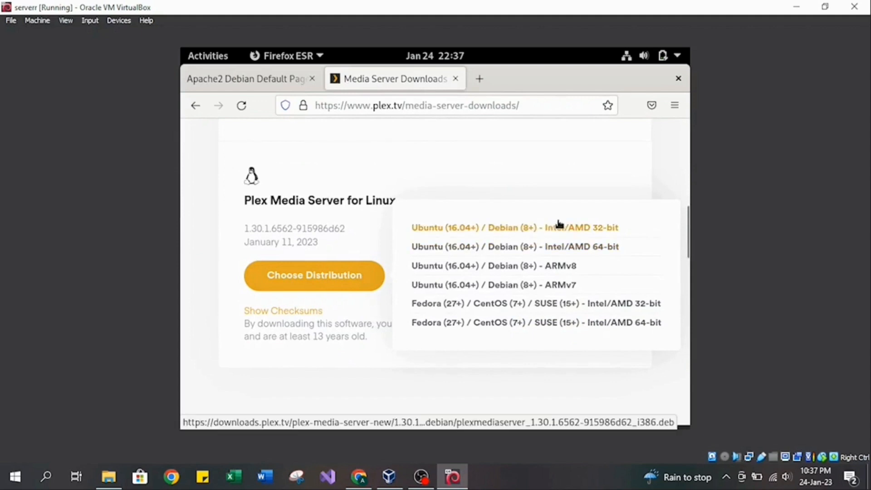
pyautogui.click(602, 249)
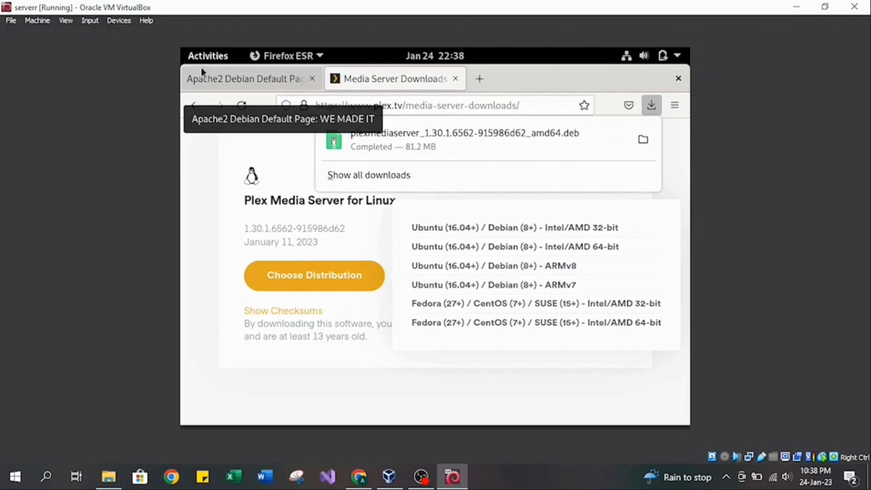
# Switch from Firefox to the open Terminal window.
pyautogui.click(208, 56)
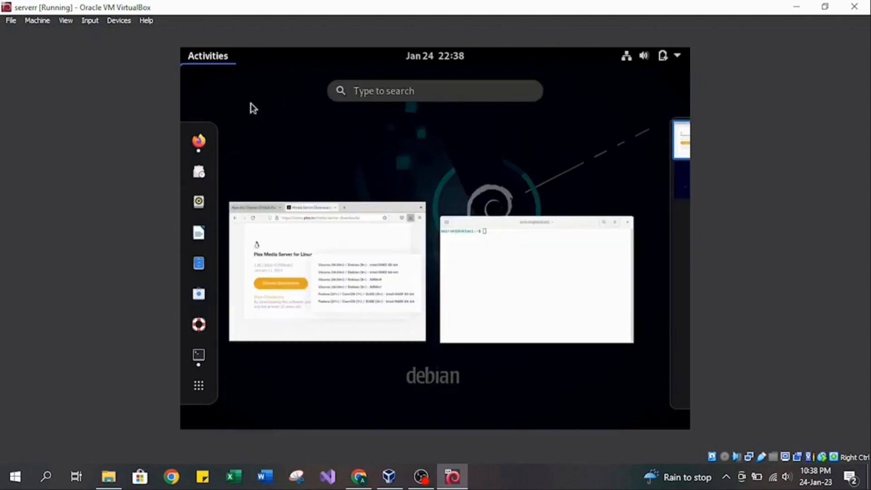
pyautogui.click(510, 264)
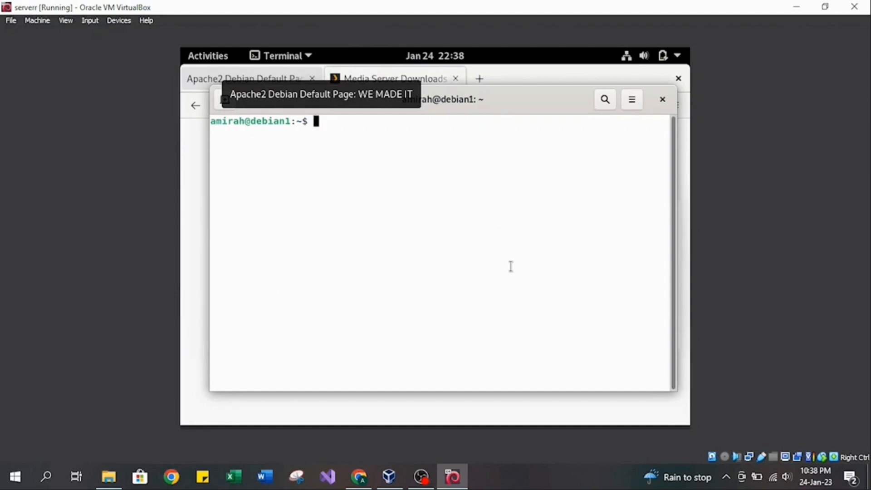
# Try to install the package with sudo apt install plexmediaserver, entering the sudo password when asked.
pyautogui.write('sudo apt install')
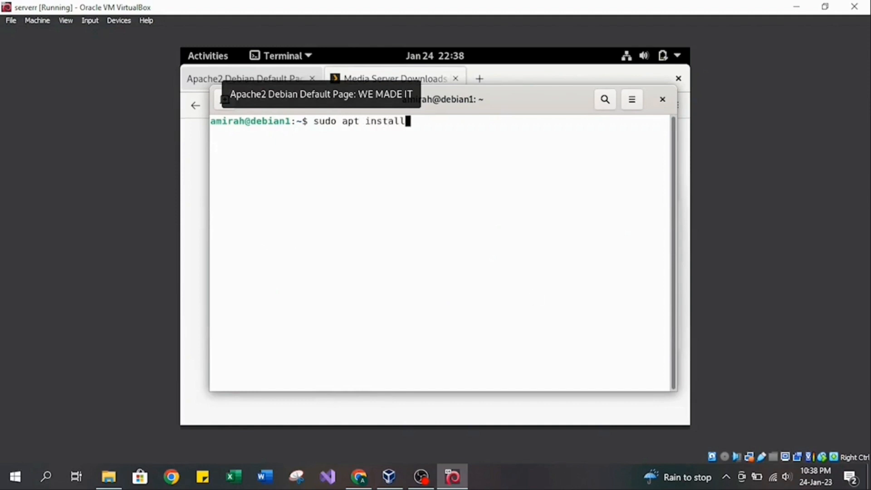
pyautogui.write(' plexmediaserver')
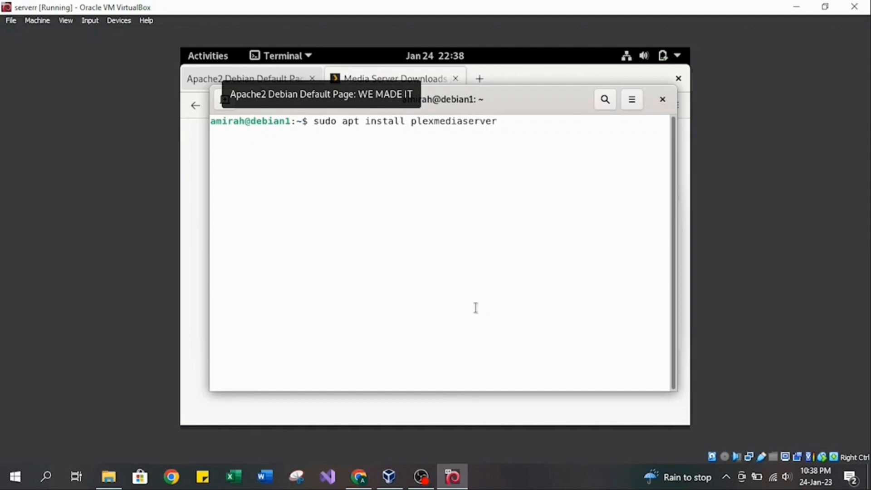
pyautogui.press('Return')
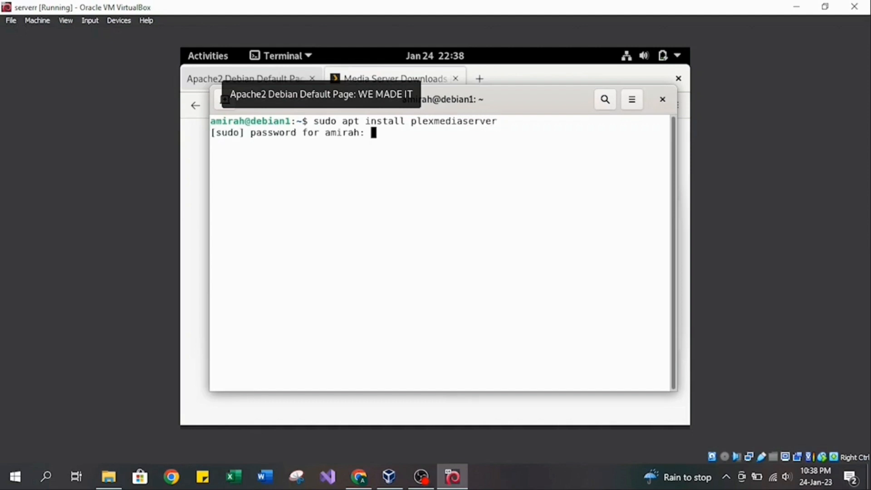
pyautogui.press('Return')
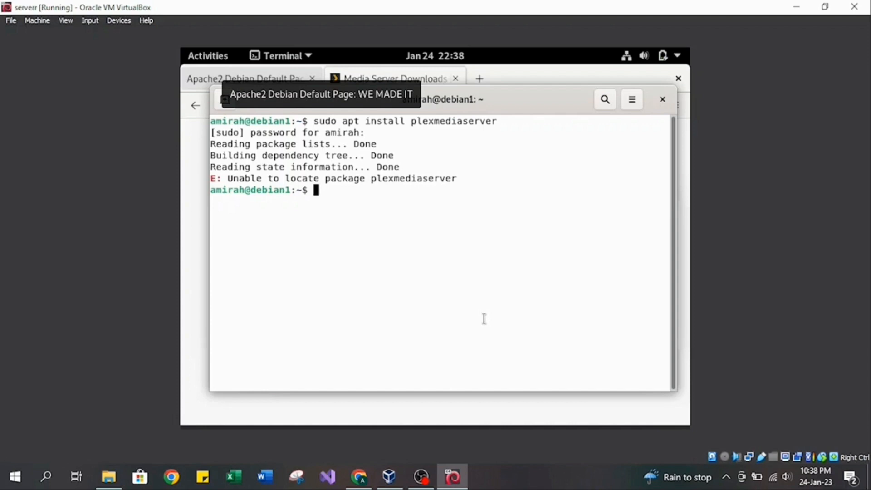
# Change to the Downloads folder in the terminal and list its contents with ls.
pyautogui.write('cd Dow')
pyautogui.press('Tab')
pyautogui.press('Return')
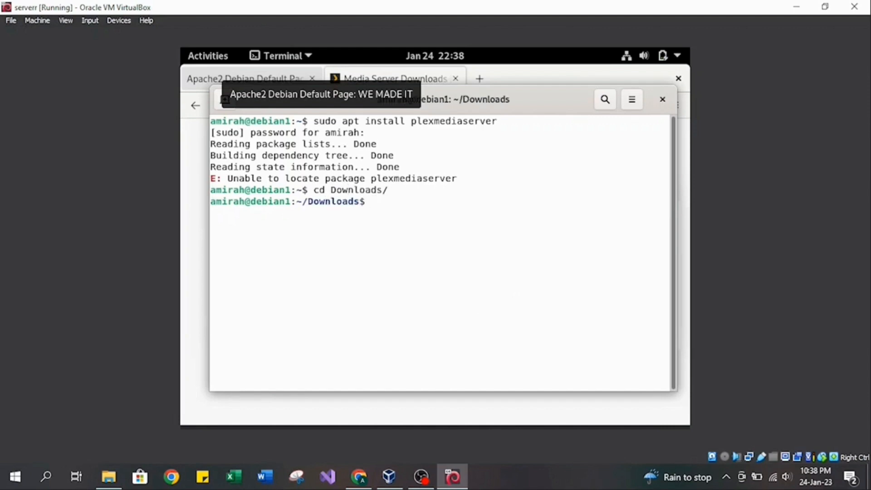
pyautogui.write('ls')
pyautogui.press('Return')
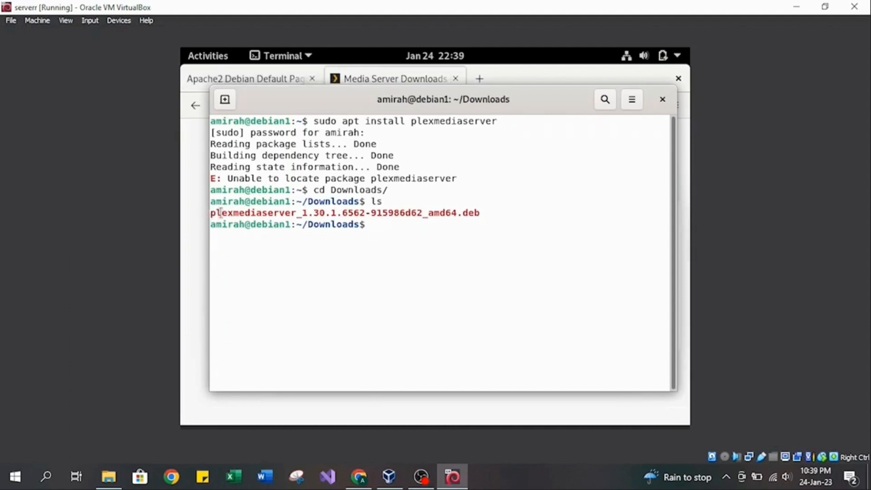
# Try to install the downloaded package by running sudo dpkg -l with the copied file name plexmediaserver_1.30.1.6562-915986d62_amd64.deb.
pyautogui.moveTo(221, 212); pyautogui.dragTo(479, 212)
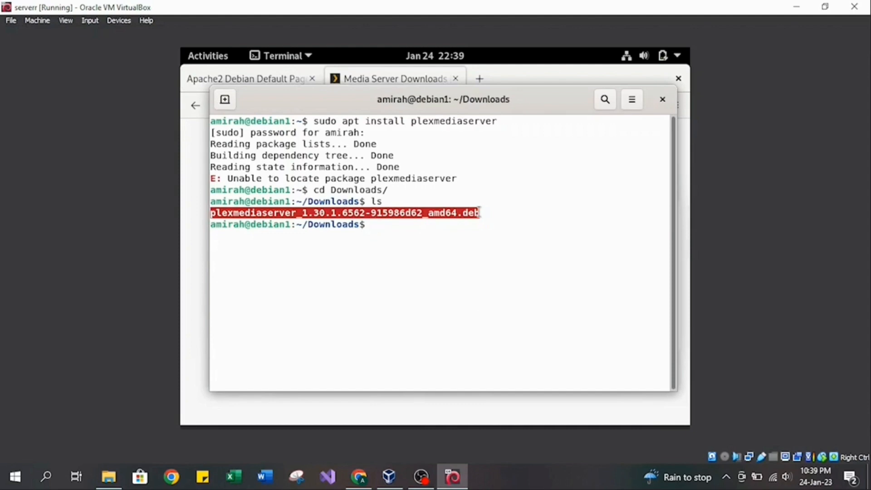
pyautogui.rightClick(458, 212)
pyautogui.click(490, 223)
pyautogui.click(384, 226)
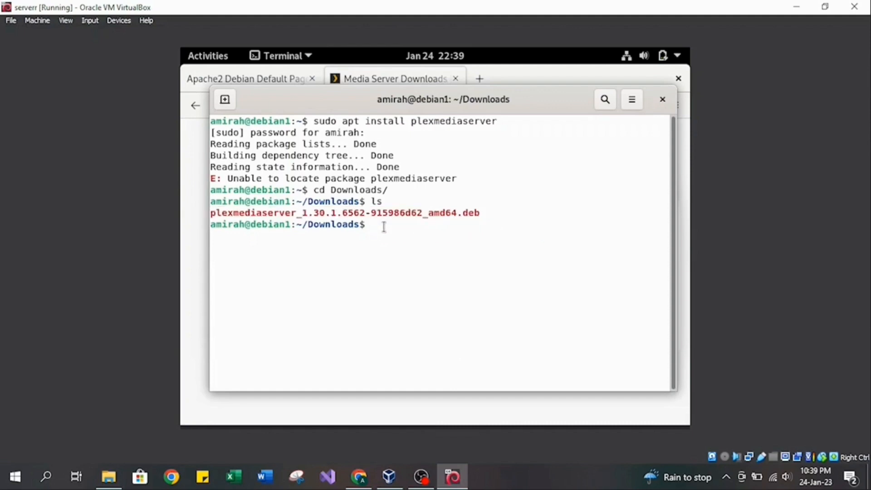
pyautogui.write('sudo dpkg -l')
pyautogui.rightClick(452, 225)
pyautogui.click(481, 271)
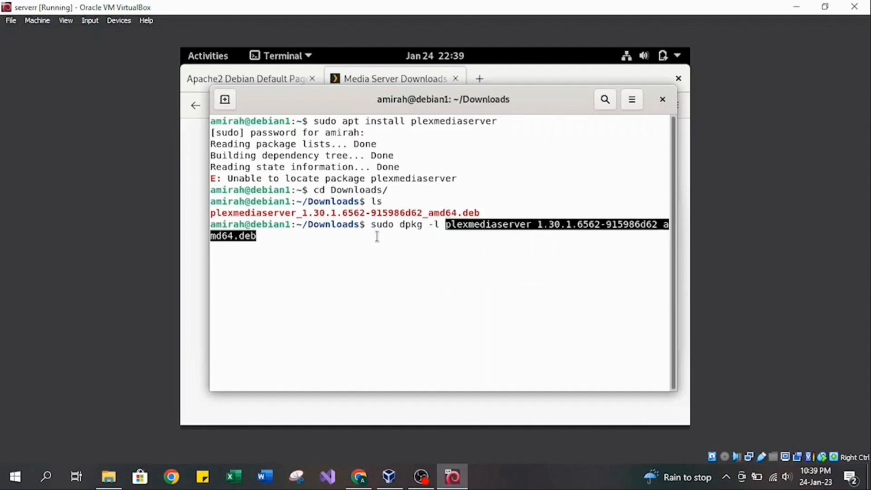
pyautogui.press('Return')
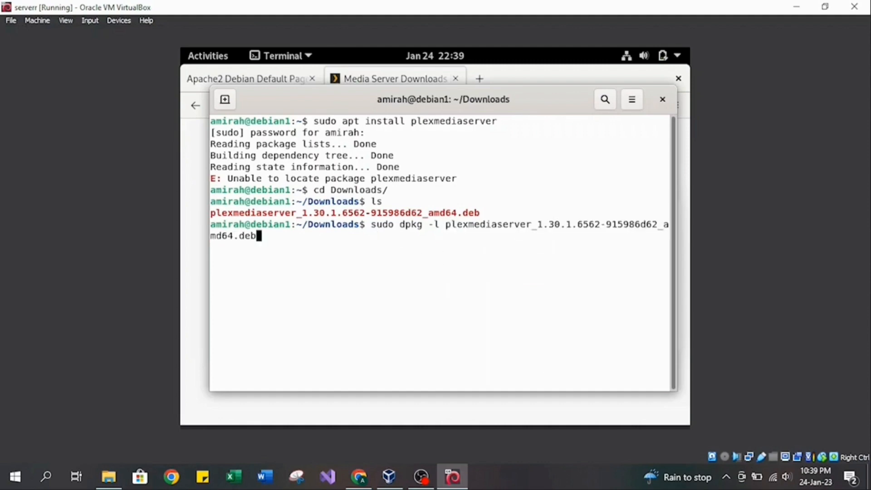
pyautogui.press('Return')
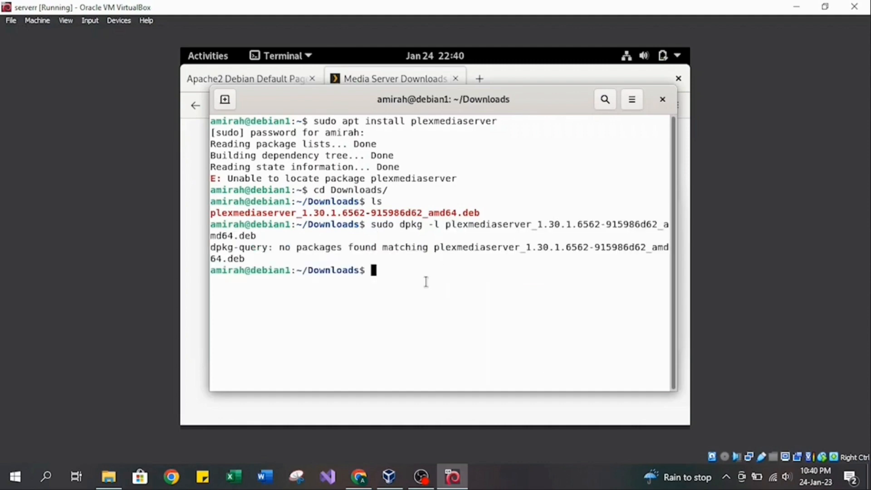
# Recall the dpkg command, replace the -l option with -i, and run it to install the Plex package.
pyautogui.press('Up')
pyautogui.press('Left')
pyautogui.press('Left')
pyautogui.press('Left')
pyautogui.press('Left')
pyautogui.press('Left')
pyautogui.press('Left')
pyautogui.press('Left')
pyautogui.press('Left')
pyautogui.press('Left')
pyautogui.press('Left')
pyautogui.press('Left')
pyautogui.press('Left')
pyautogui.press('Left')
pyautogui.press('Left')
pyautogui.press('Left')
pyautogui.press('Left')
pyautogui.press('Left')
pyautogui.press('Left')
pyautogui.press('Left')
pyautogui.press('Left')
pyautogui.press('Left')
pyautogui.press('Left')
pyautogui.press('Left')
pyautogui.press('Left')
pyautogui.press('Left')
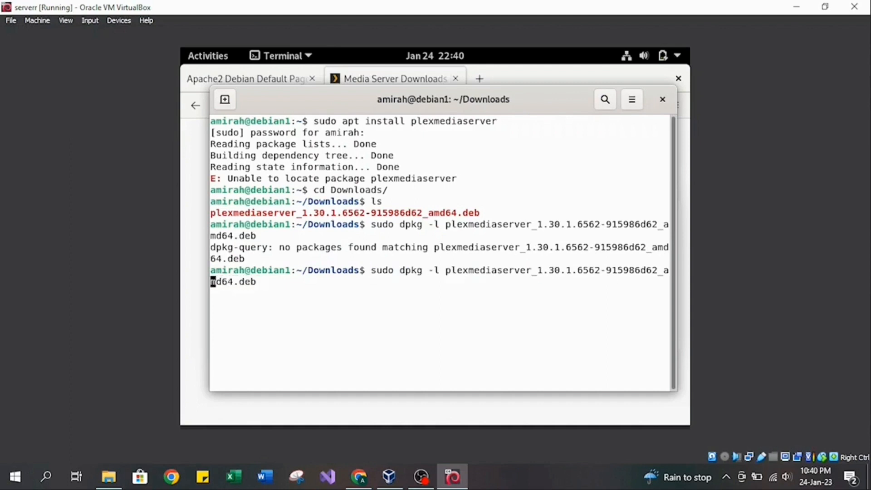
pyautogui.press('Left')
pyautogui.press('Left')
pyautogui.press('Left')
pyautogui.press('Left')
pyautogui.press('Left')
pyautogui.press('BackSpace')
pyautogui.write('i')
pyautogui.press('Return')
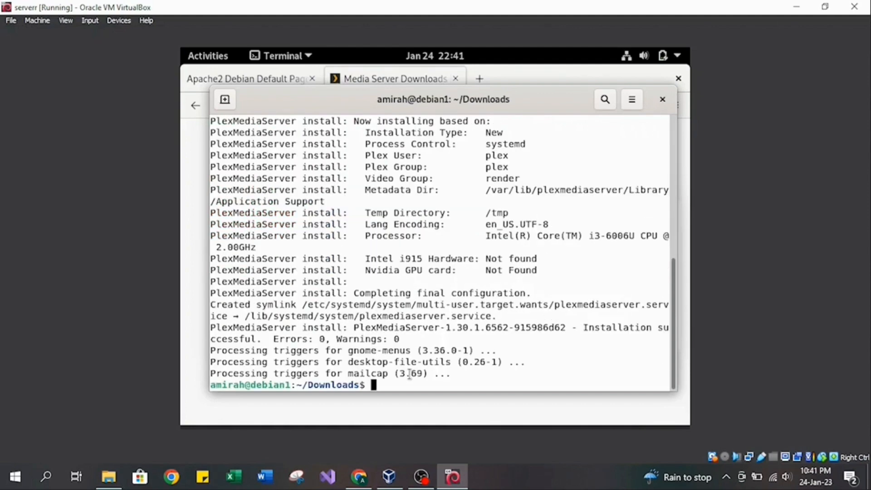
# Return to the home directory with cd .. and check the Plex service using systemctl status plexmediaserver.
pyautogui.write('cd ..')
pyautogui.press('Return')
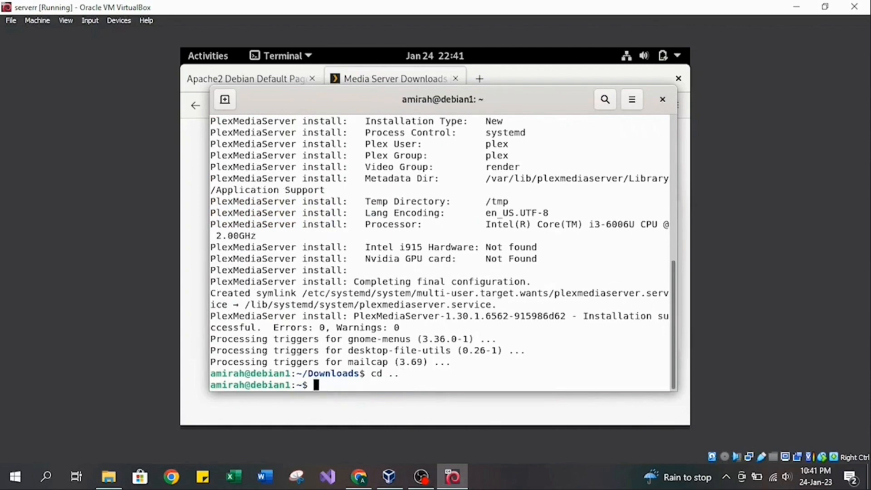
pyautogui.write('systemctl s')
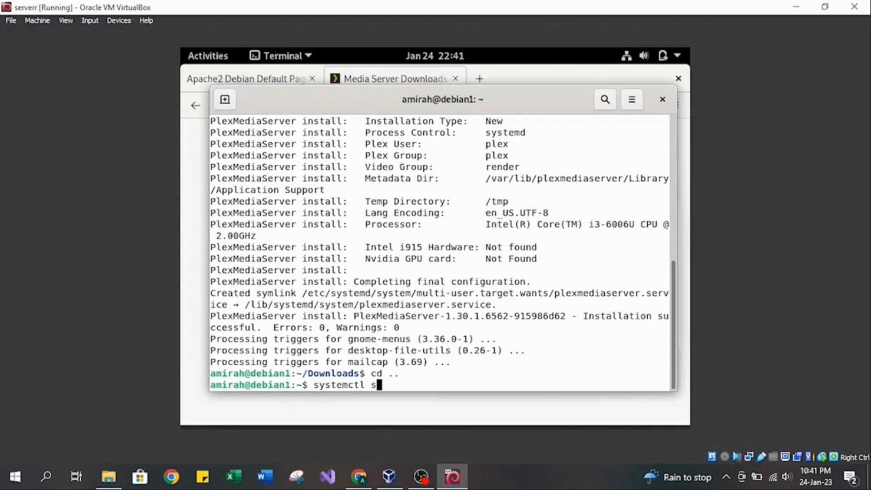
pyautogui.write('tatus plexmediaserver')
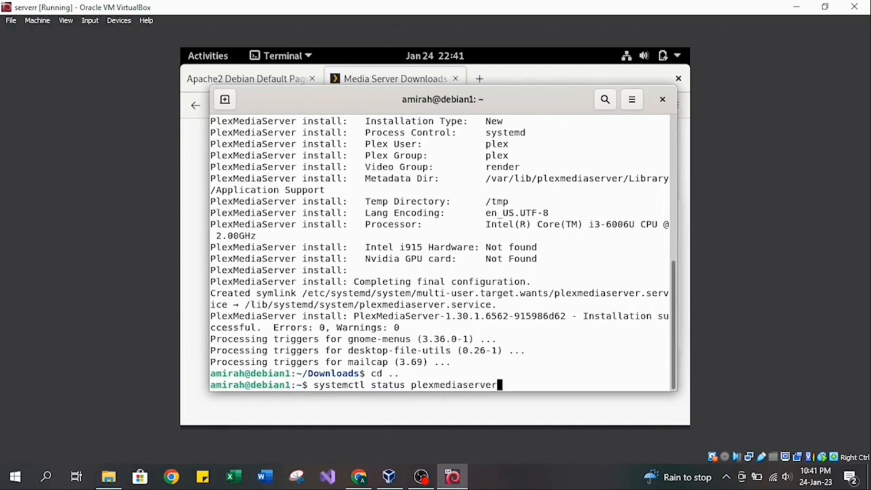
pyautogui.press('Return')
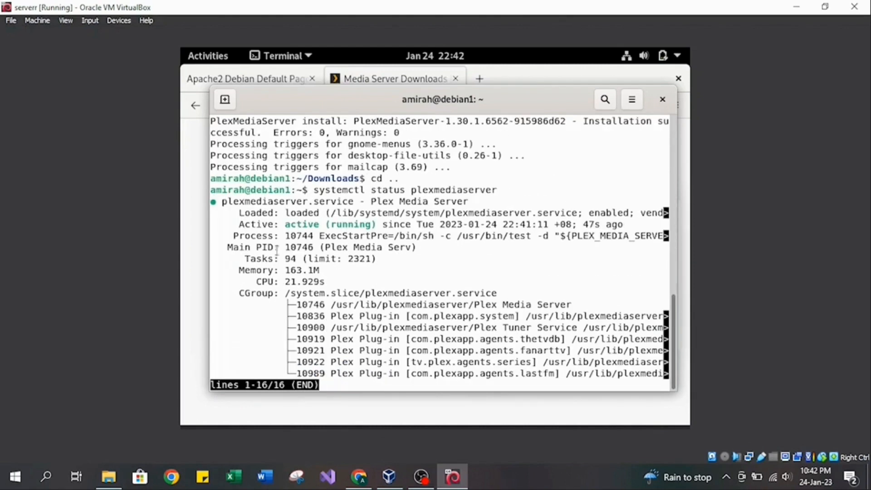
pyautogui.moveTo(285, 224); pyautogui.dragTo(378, 222)
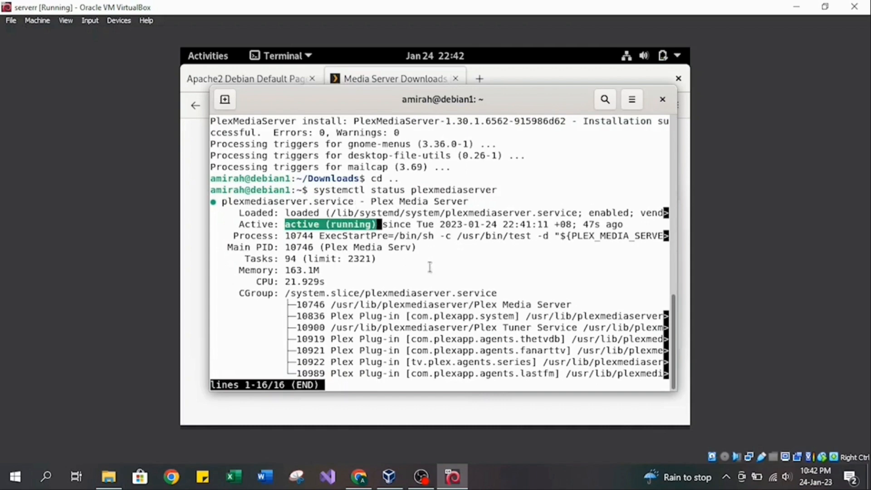
# Search the installed applications for plex and launch Plex Media Server.
pyautogui.click(203, 55)
pyautogui.click(407, 89)
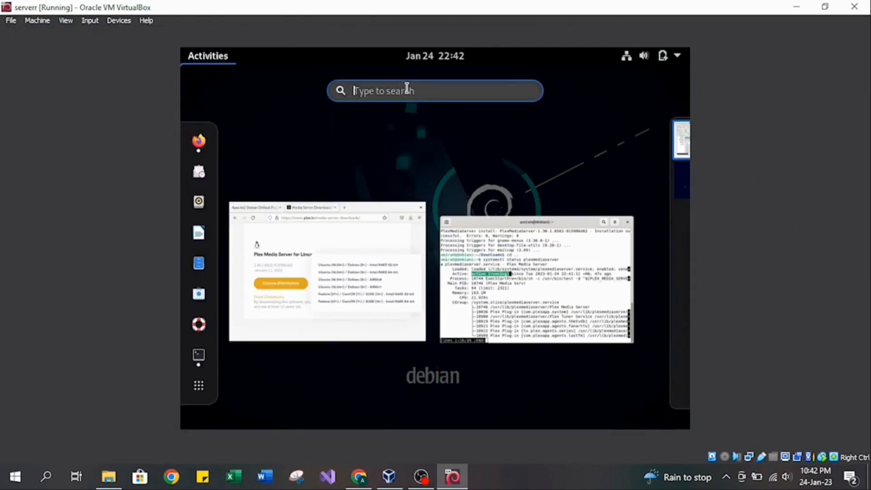
pyautogui.write('pl')
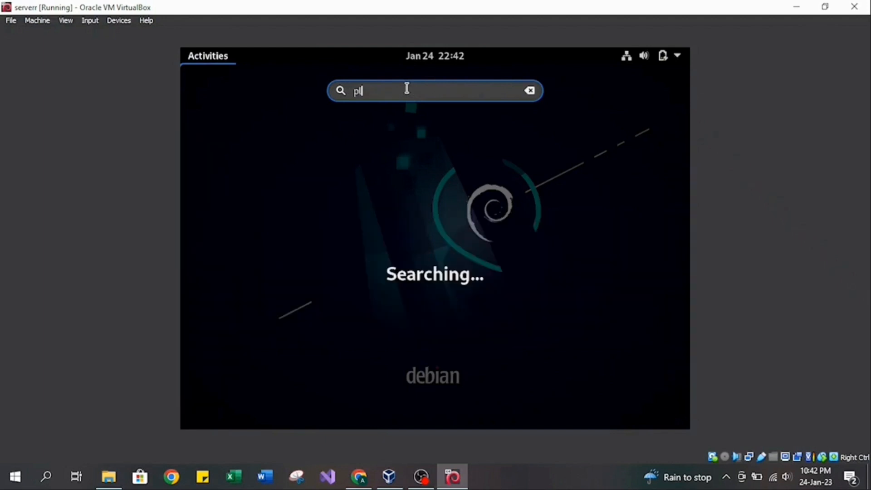
pyautogui.write('ex')
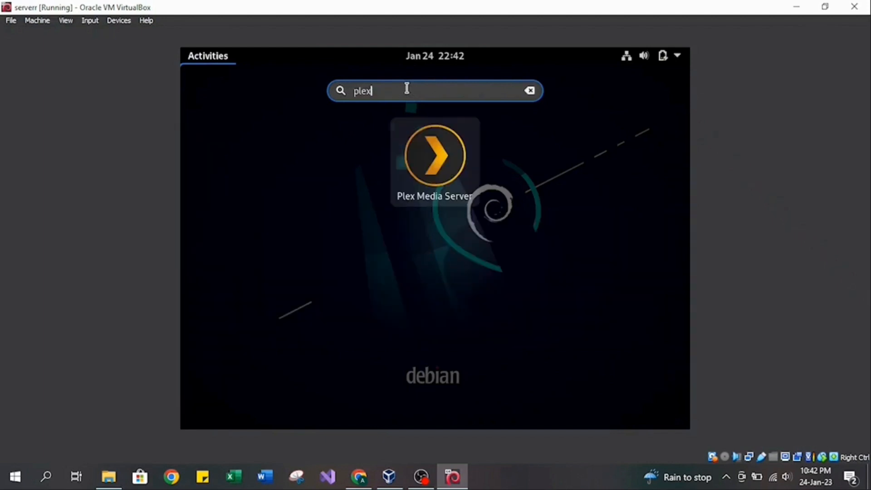
pyautogui.click(440, 170)
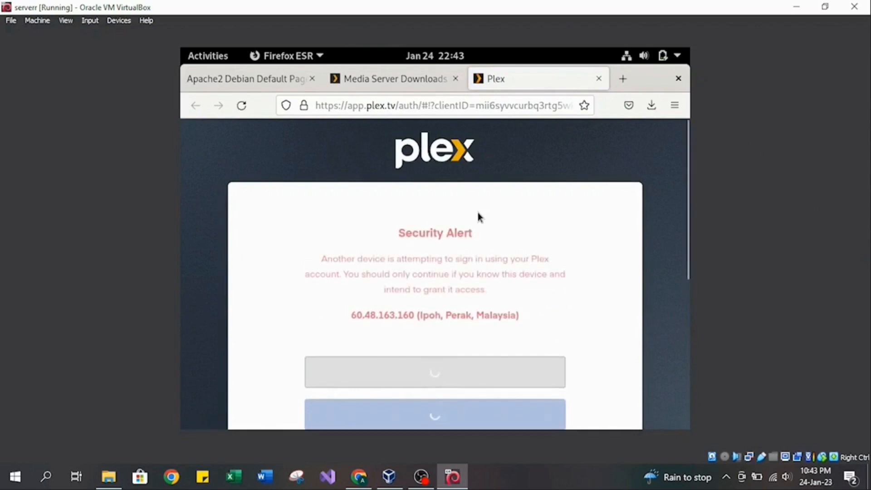
# Sign in to Plex with the Continue with Google option, entering the Google account password.
pyautogui.scroll(-5, 471, 329)
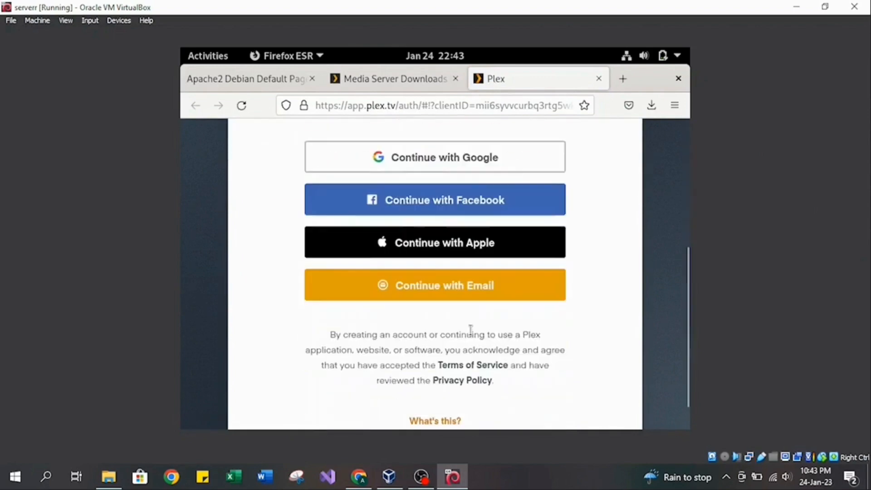
pyautogui.scroll(3, 486, 299)
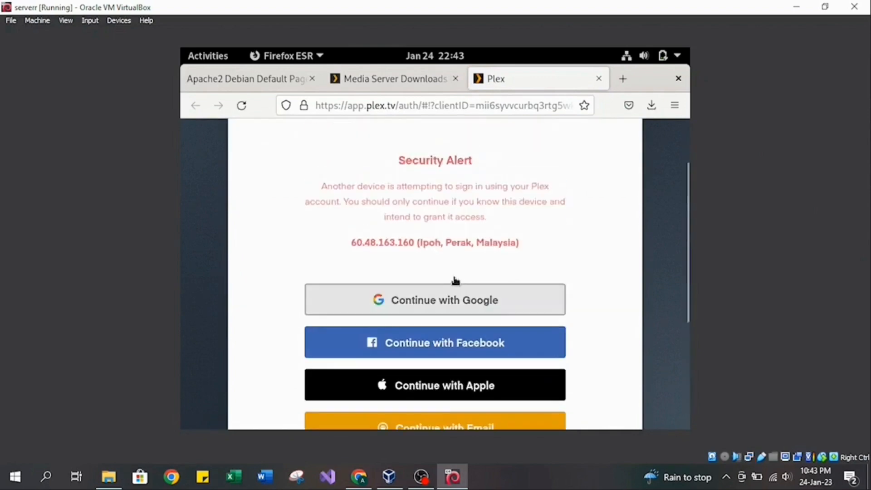
pyautogui.click(429, 301)
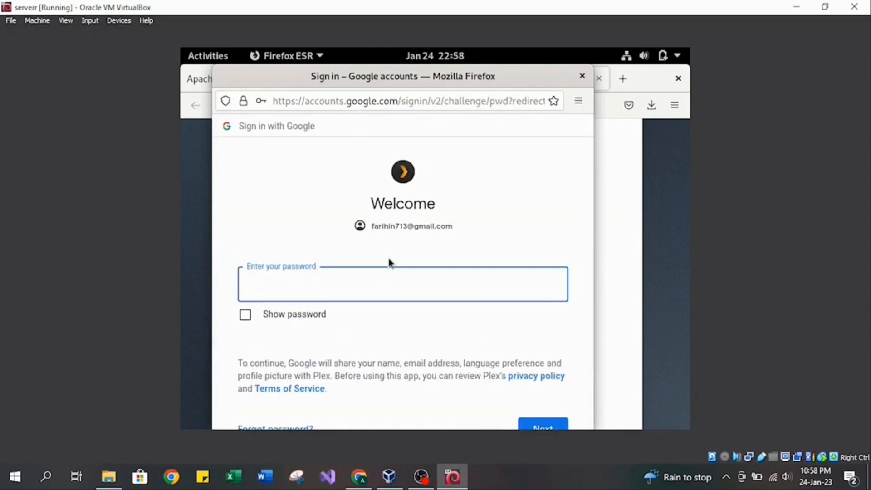
pyautogui.write('•••••••')
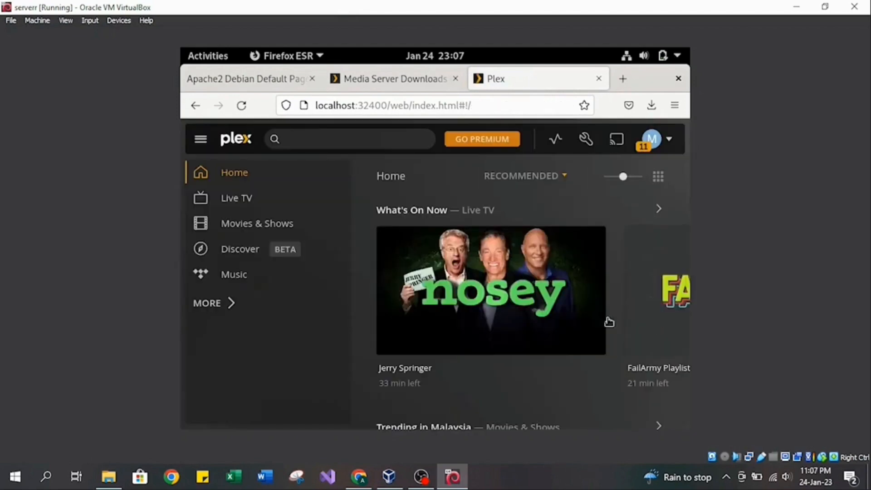
# Open the movie P Storm from the Trending in Malaysia list on the Plex home page and play it.
pyautogui.scroll(-5, 522, 304)
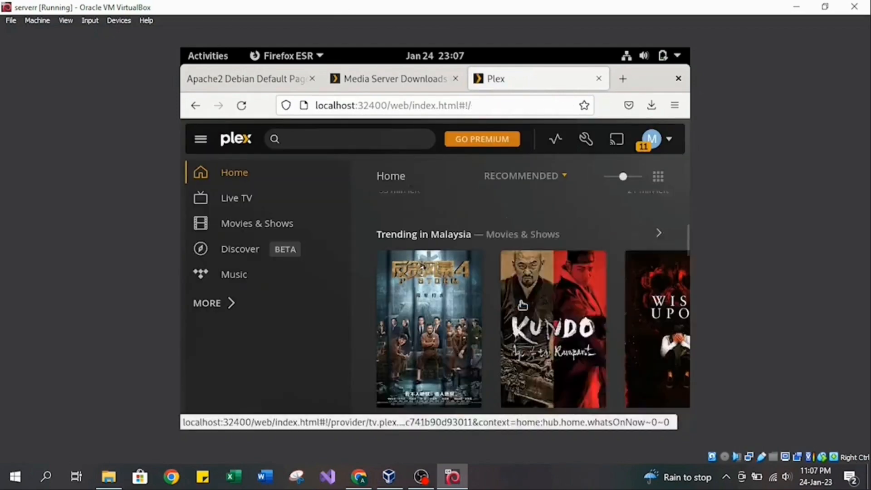
pyautogui.scroll(-3, 522, 305)
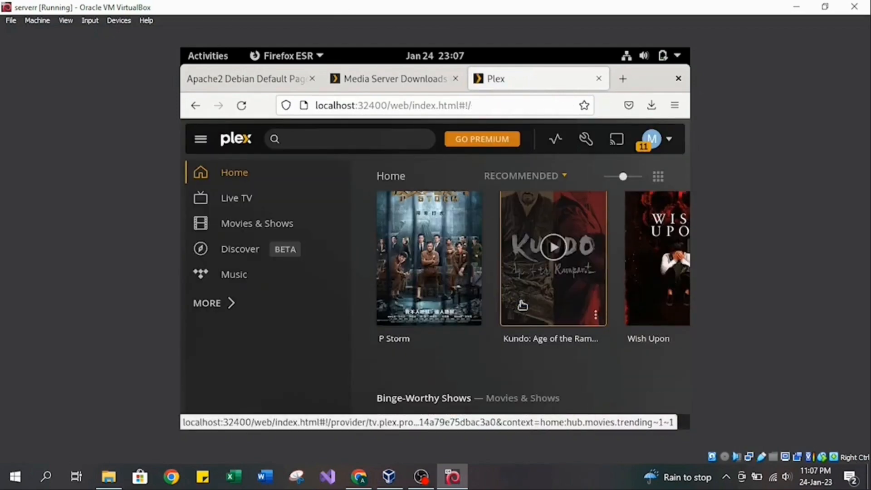
pyautogui.click(429, 264)
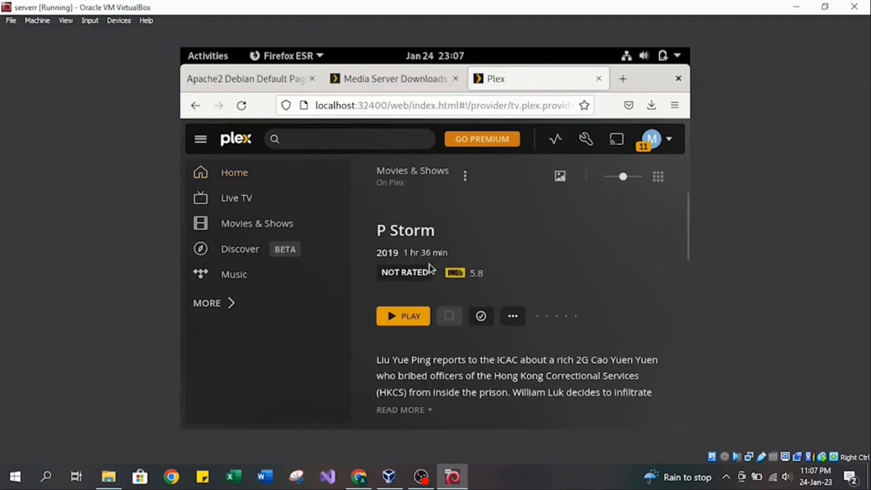
pyautogui.click(412, 317)
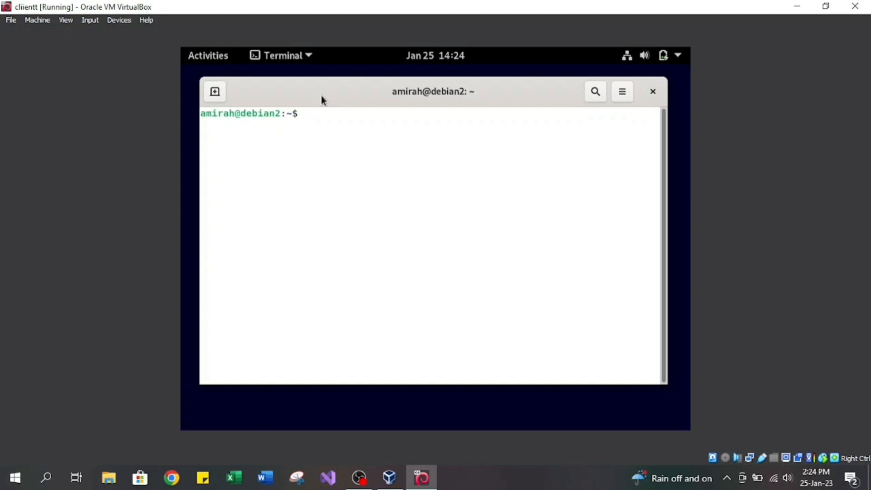
# Update the client machine's package lists with sudo apt update, entering the sudo password.
pyautogui.write('apt update')
pyautogui.press('Return')
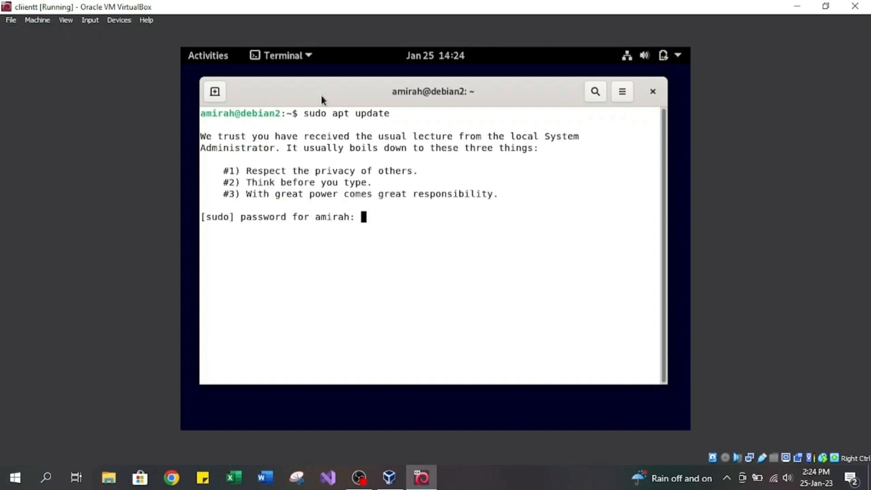
pyautogui.press('Return')
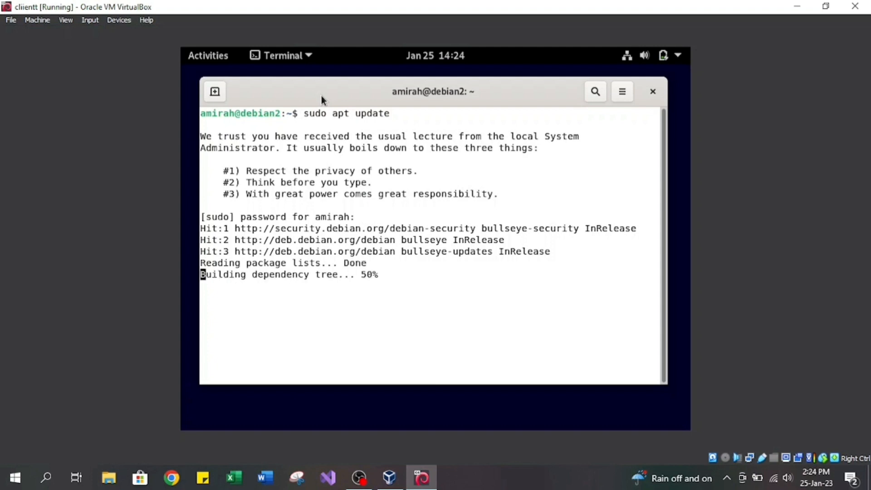
# Recall the update command, change it to sudo apt upgrade, and run it.
pyautogui.press('Up')
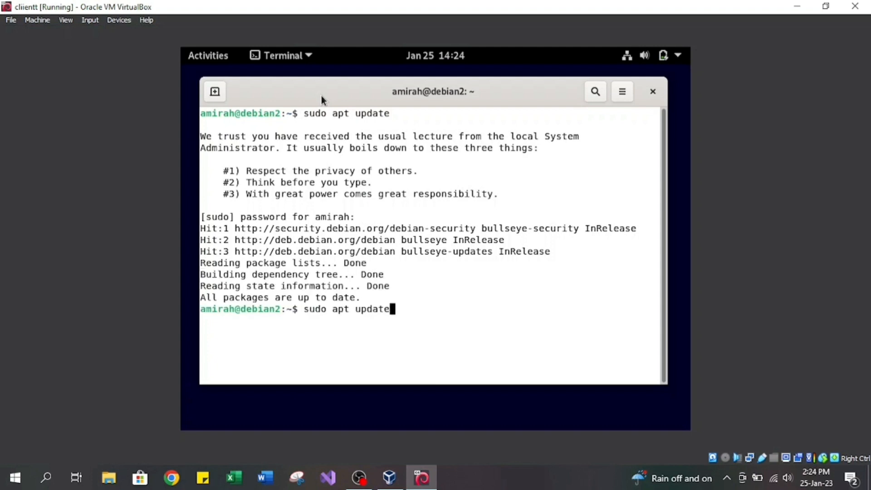
pyautogui.press('BackSpace')
pyautogui.press('BackSpace')
pyautogui.press('BackSpace')
pyautogui.press('BackSpace')
pyautogui.write('grade')
pyautogui.press('Return')
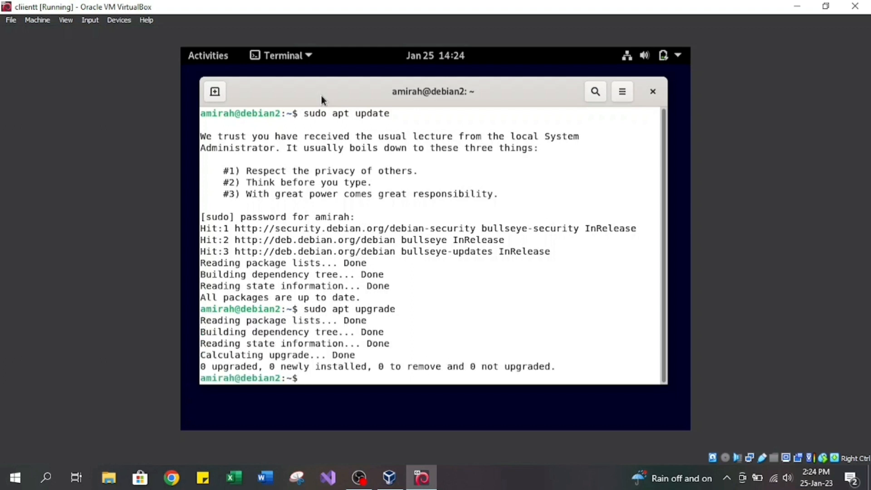
# Install the FTP server with sudo apt install proftpd, answering y to continue.
pyautogui.write('sudo apt ins')
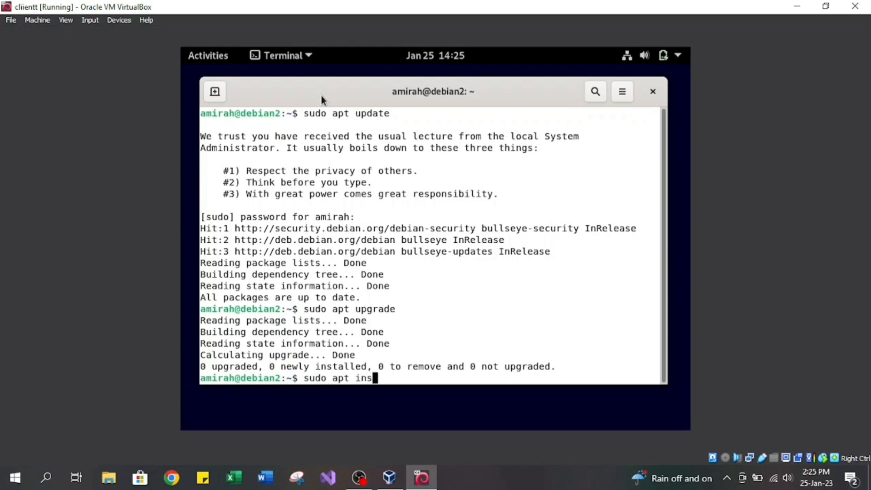
pyautogui.write('tall proftpd')
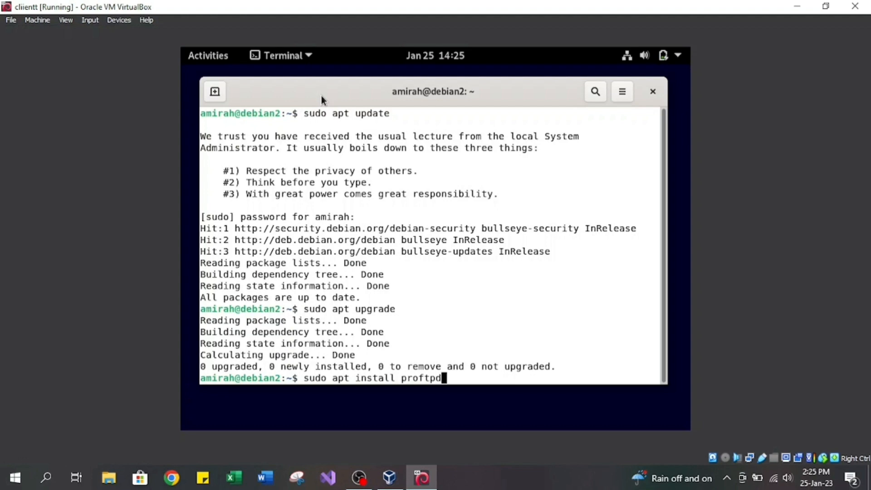
pyautogui.press('Return')
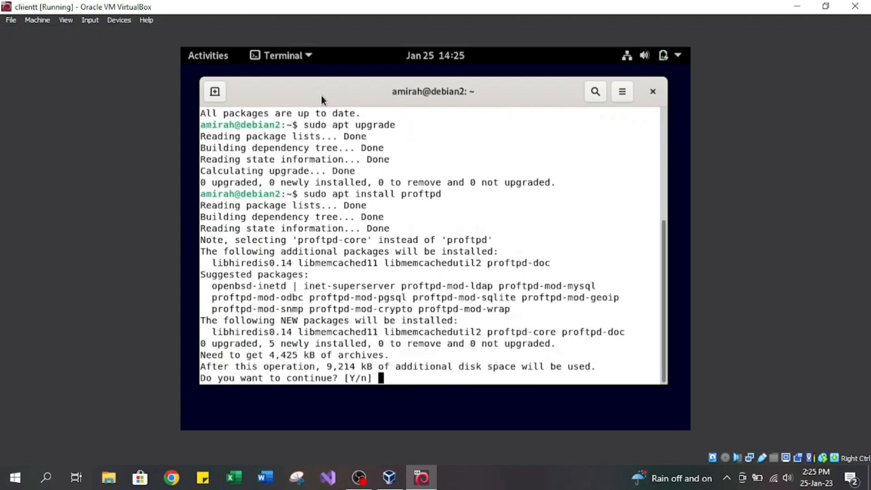
pyautogui.write('y')
pyautogui.press('Return')
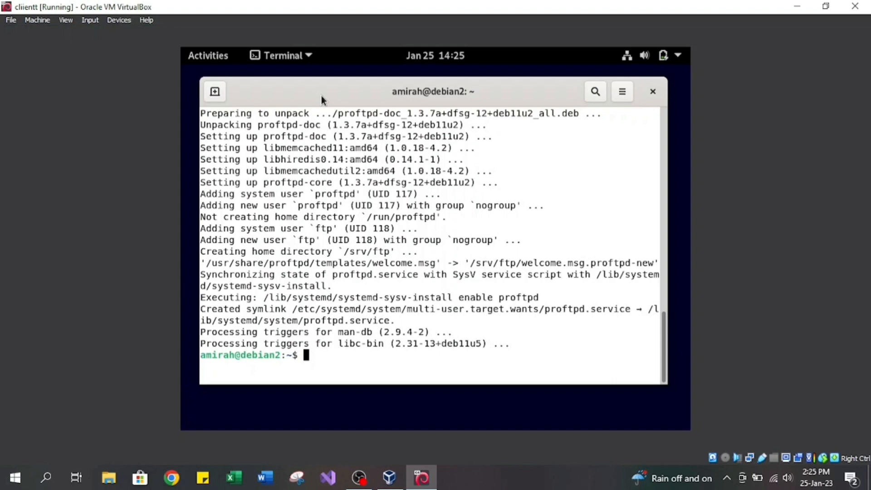
# Check the FTP service with sudo systemctl status proftpd.
pyautogui.write('sudo systemctl')
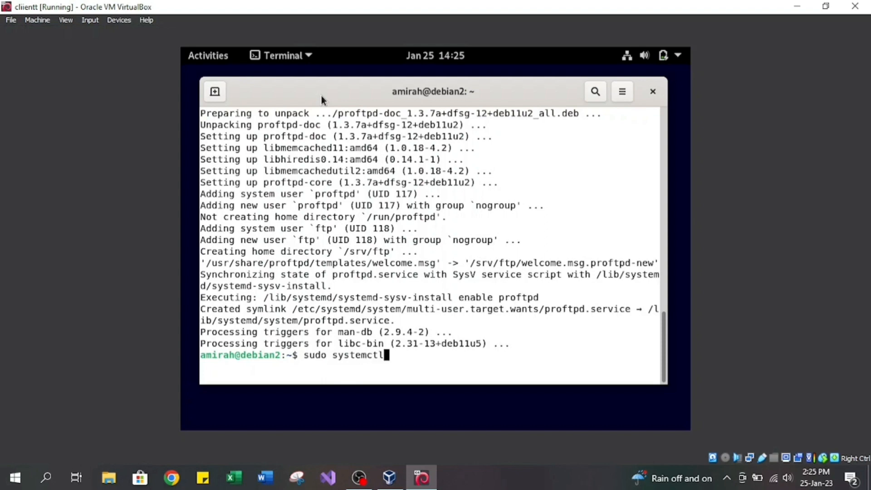
pyautogui.write(' status prof')
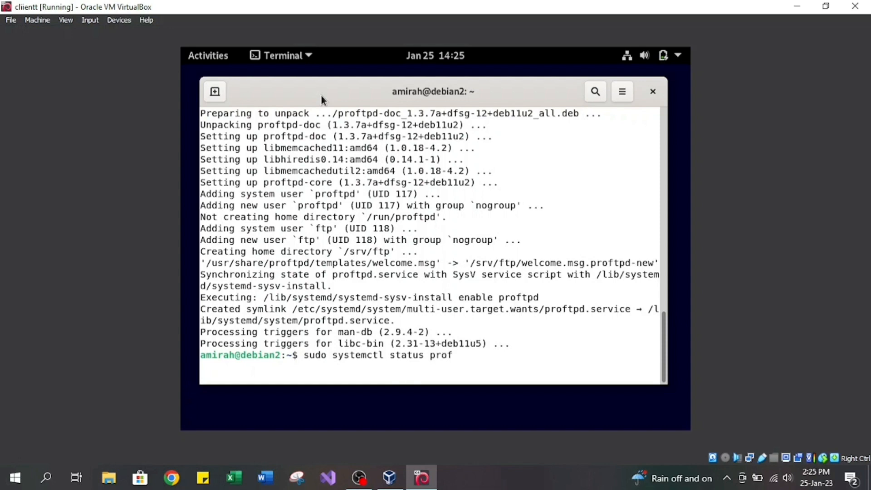
pyautogui.write('tpd')
pyautogui.press('Return')
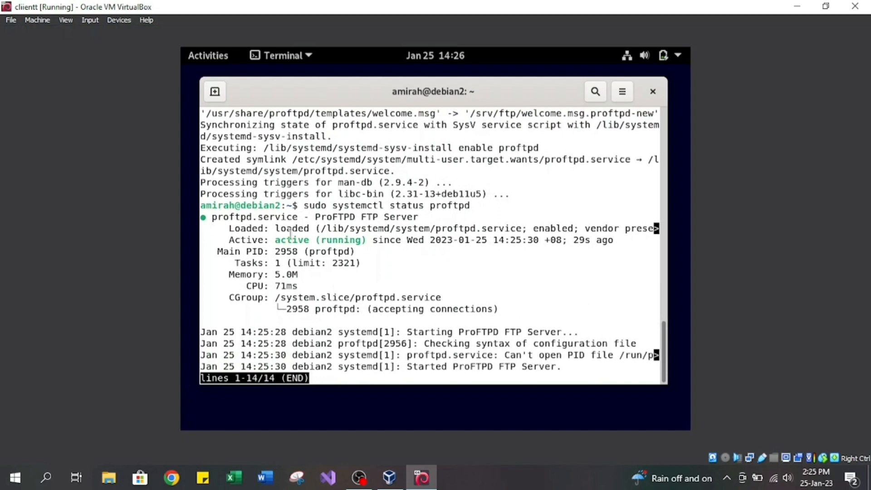
# Leave the service status view and switch to the root account with su -, entering the root password.
pyautogui.moveTo(275, 240); pyautogui.dragTo(374, 241)
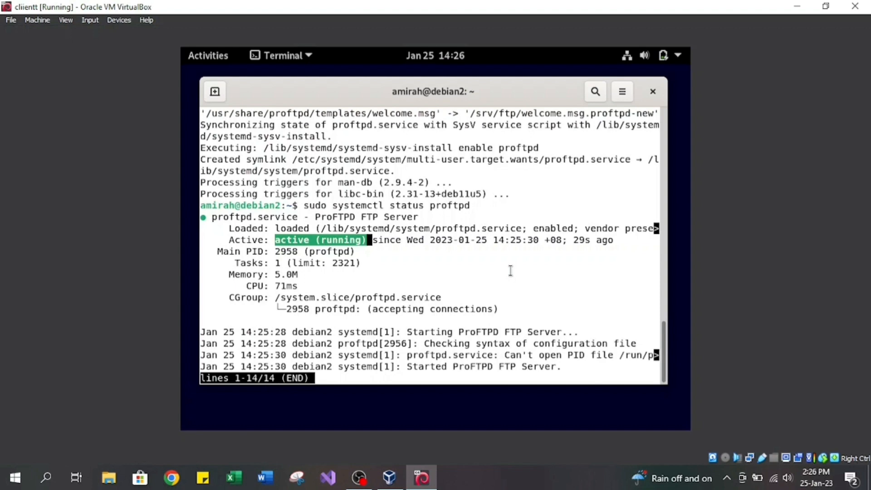
pyautogui.press('q')
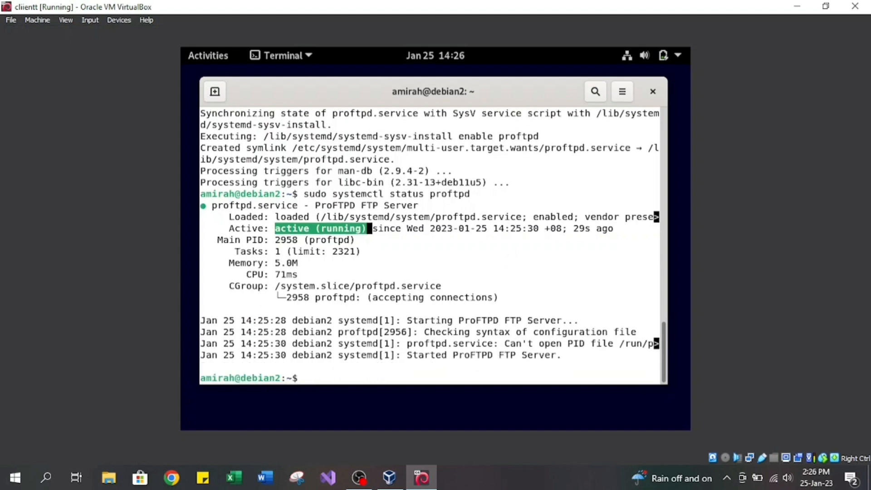
pyautogui.write('su -')
pyautogui.press('Return')
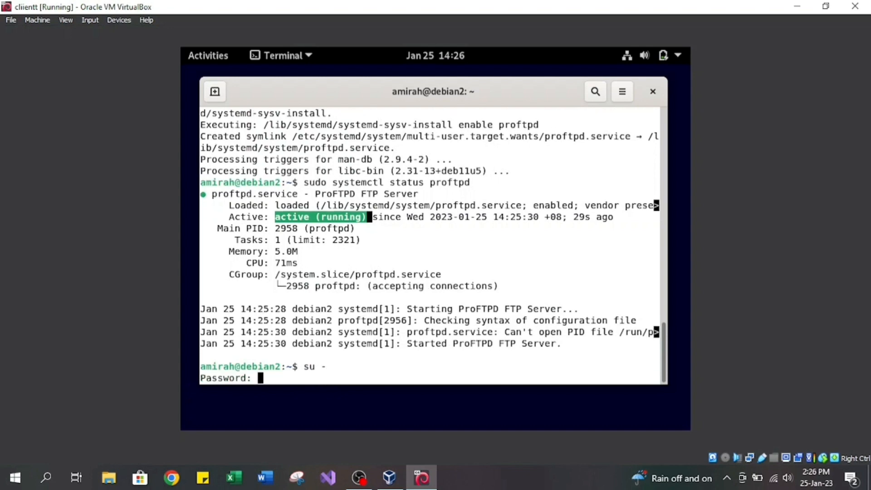
pyautogui.press('Return')
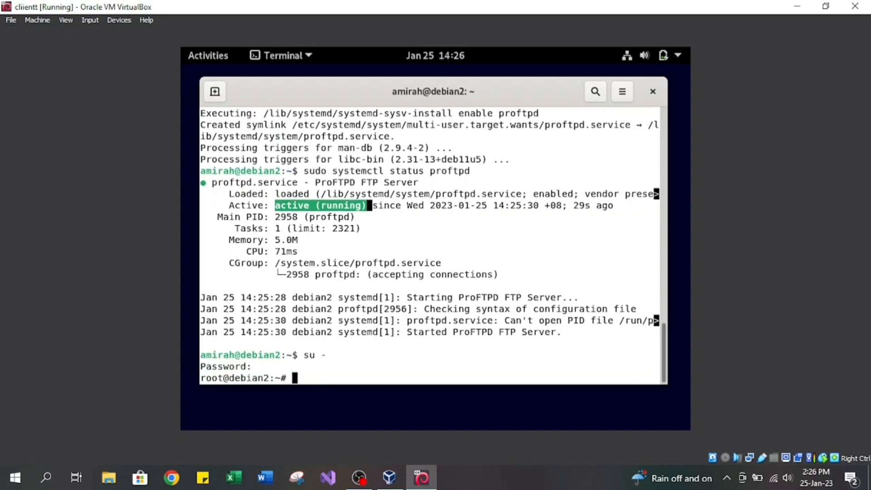
# Open the FTP server's configuration file /etc/proftpd/proftpd.conf in nano.
pyautogui.write('nano /etc/pro')
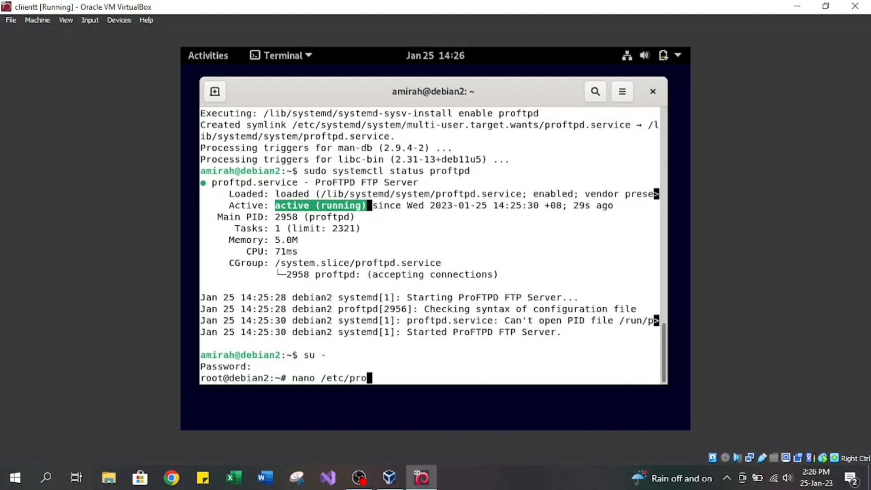
pyautogui.write('ftpd/proftpd')
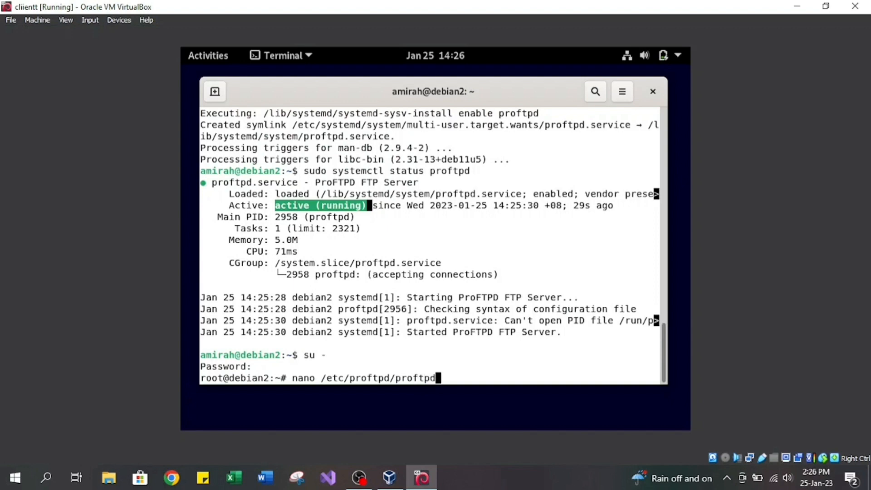
pyautogui.write('.co')
pyautogui.press('Tab')
pyautogui.press('Return')
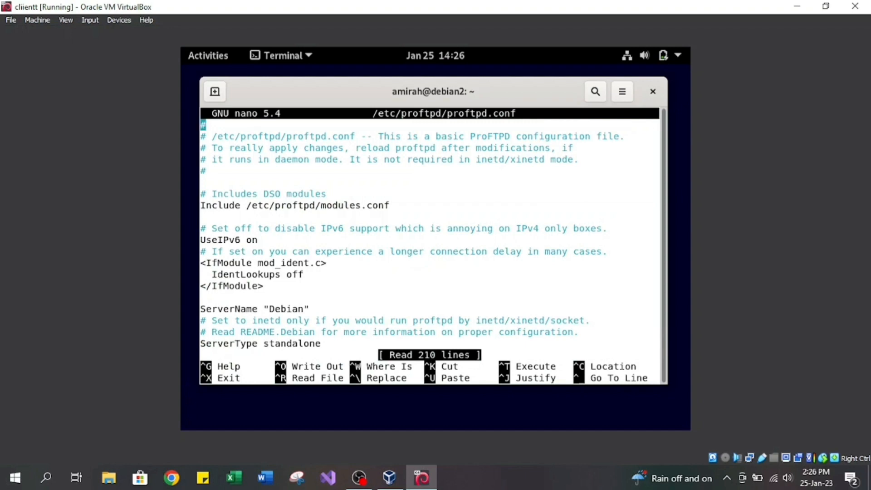
# Uncomment the DefaultRoot line below the comment about jailing all users in their homes, keeping it on its own line.
pyautogui.press('Down')
pyautogui.press('Down')
pyautogui.press('Down')
pyautogui.press('Down')
pyautogui.press('Down')
pyautogui.press('Down')
pyautogui.press('Down')
pyautogui.press('Down')
pyautogui.press('Down')
pyautogui.press('Down')
pyautogui.press('Down')
pyautogui.press('Down')
pyautogui.press('Down')
pyautogui.press('Down')
pyautogui.press('Down')
pyautogui.press('Down')
pyautogui.press('Down')
pyautogui.press('Down')
pyautogui.press('Down')
pyautogui.press('Down')
pyautogui.press('Down')
pyautogui.press('Down')
pyautogui.press('Down')
pyautogui.press('Down')
pyautogui.press('Down')
pyautogui.press('Down')
pyautogui.press('Down')
pyautogui.press('Down')
pyautogui.press('Down')
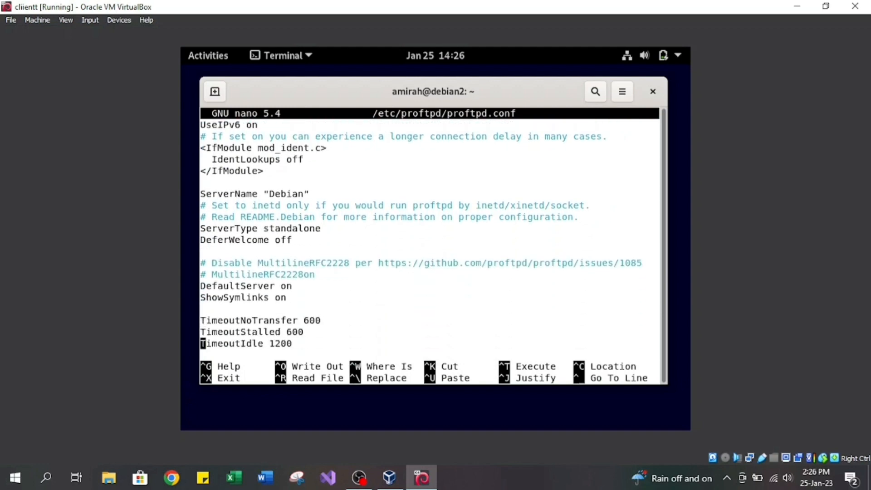
pyautogui.press('Down')
pyautogui.press('Down')
pyautogui.press('Down')
pyautogui.press('Down')
pyautogui.press('Down')
pyautogui.press('Down')
pyautogui.press('Down')
pyautogui.press('Down')
pyautogui.press('Down')
pyautogui.press('Down')
pyautogui.press('Down')
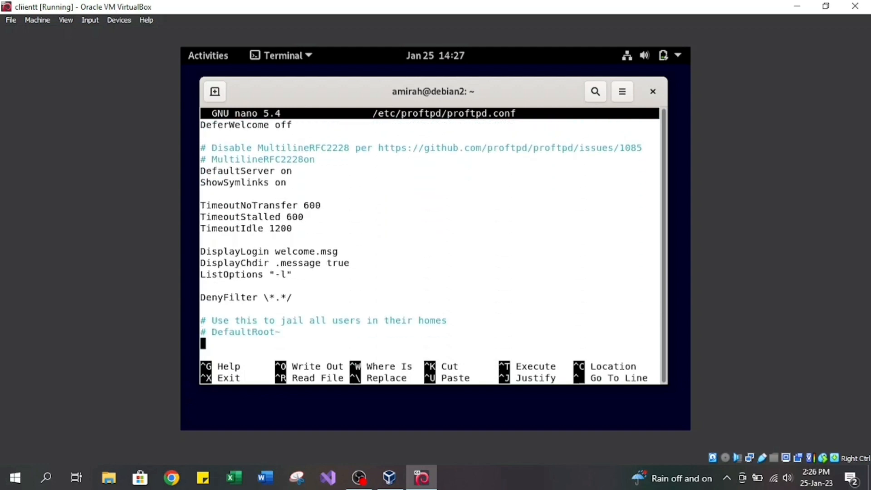
pyautogui.press('Down')
pyautogui.press('Down')
pyautogui.press('Up')
pyautogui.press('Up')
pyautogui.press('Up')
pyautogui.press('Up')
pyautogui.press('Up')
pyautogui.press('Up')
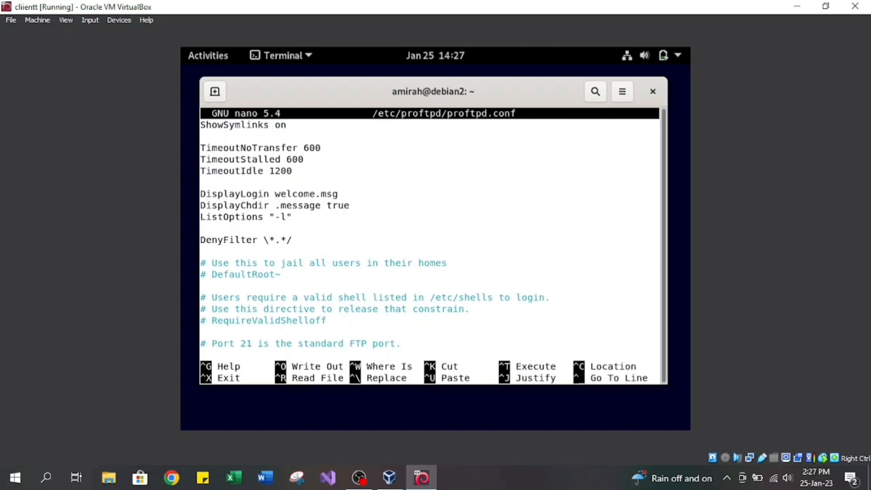
pyautogui.press('Delete')
pyautogui.press('Delete')
pyautogui.press('BackSpace')
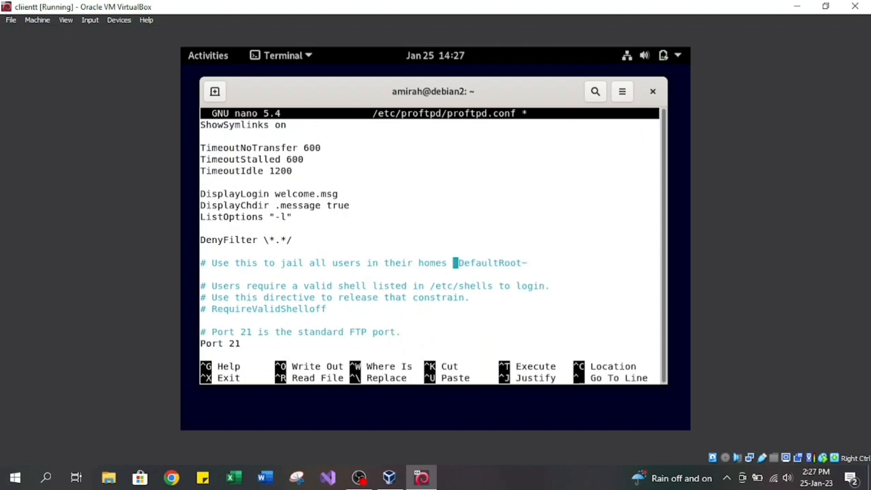
pyautogui.press('Return')
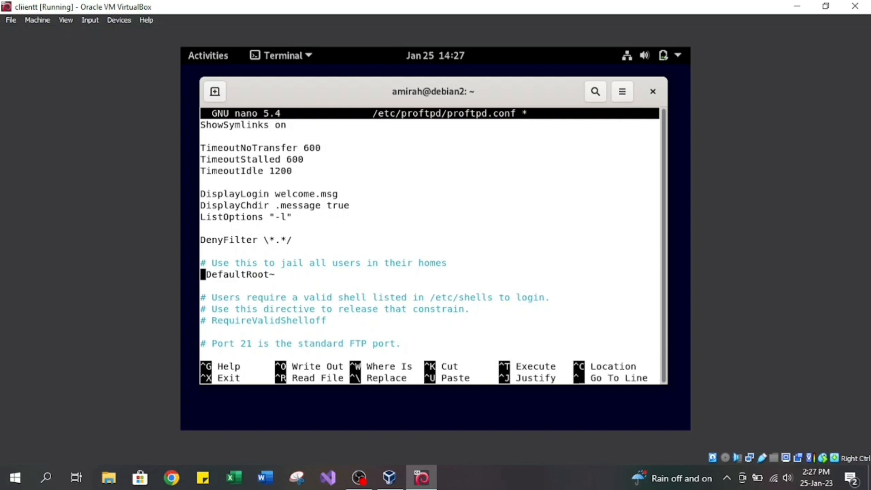
# Save the changes to proftpd.conf under the same file name and exit nano.
pyautogui.hotkey('ctrl', 'x')
pyautogui.press('y')
pyautogui.press('Return')
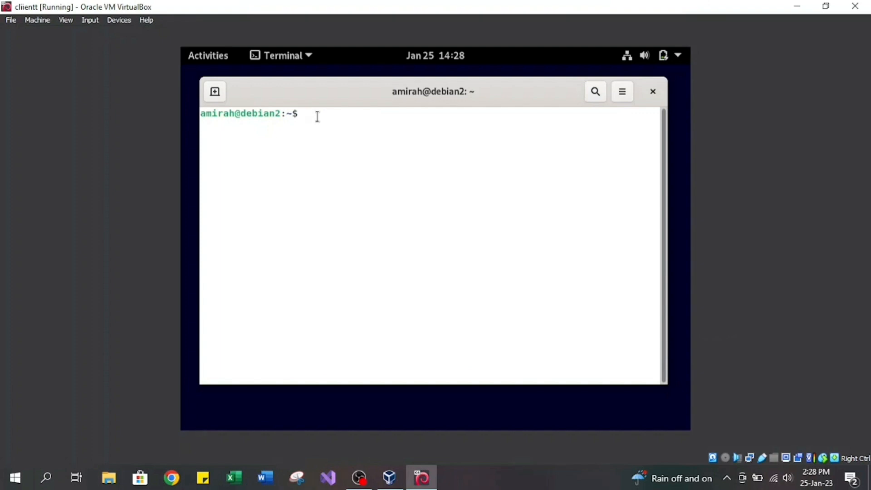
# Install the FTP client with sudo apt install filezilla -y.
pyautogui.write('sudo apt install fi')
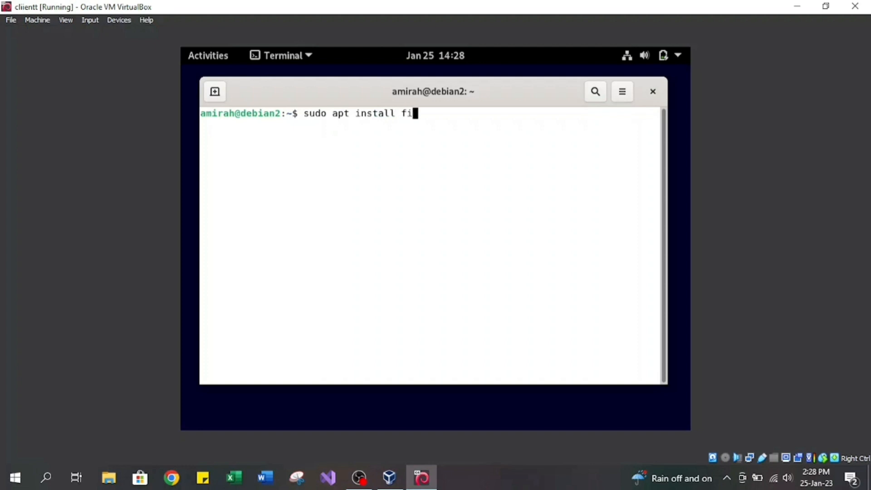
pyautogui.write('lezilla -y')
pyautogui.press('Return')
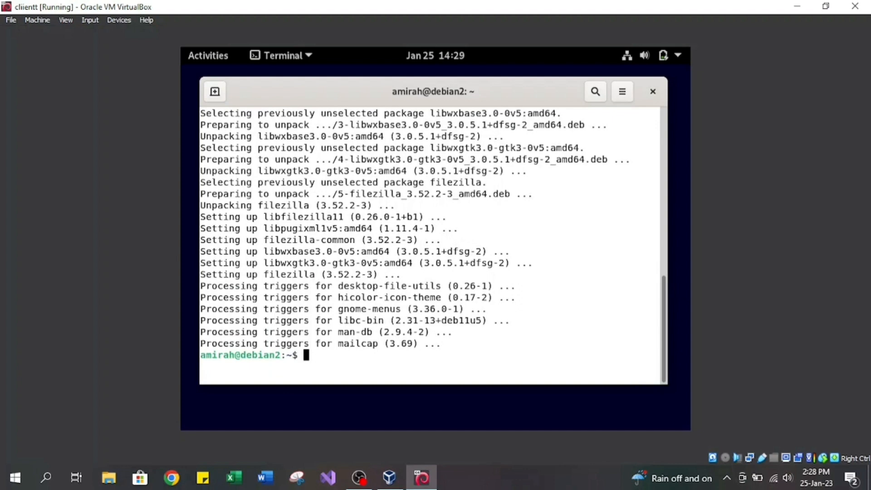
# Search the desktop's applications for FileZilla, launch it, and dismiss its welcome dialog.
pyautogui.click(211, 56)
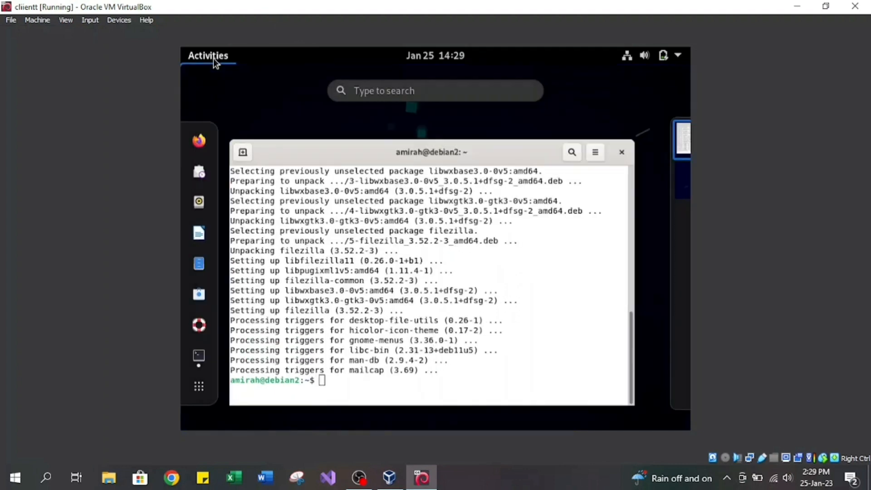
pyautogui.click(407, 88)
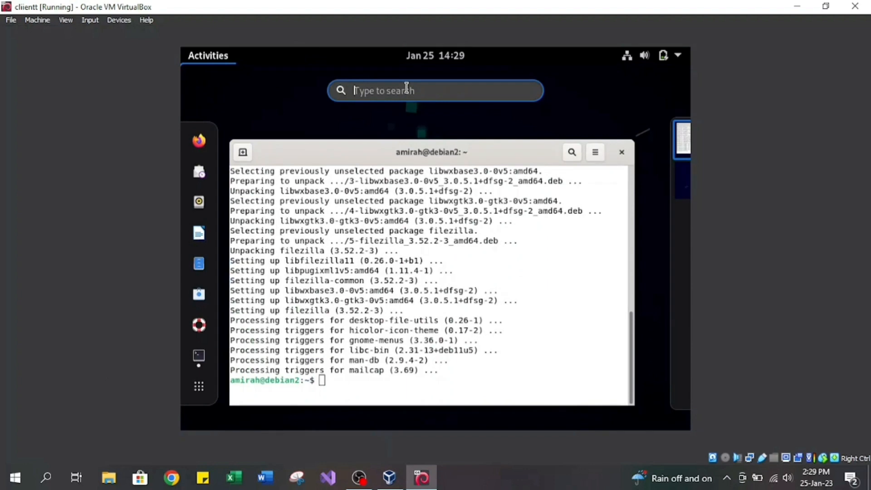
pyautogui.write('fi')
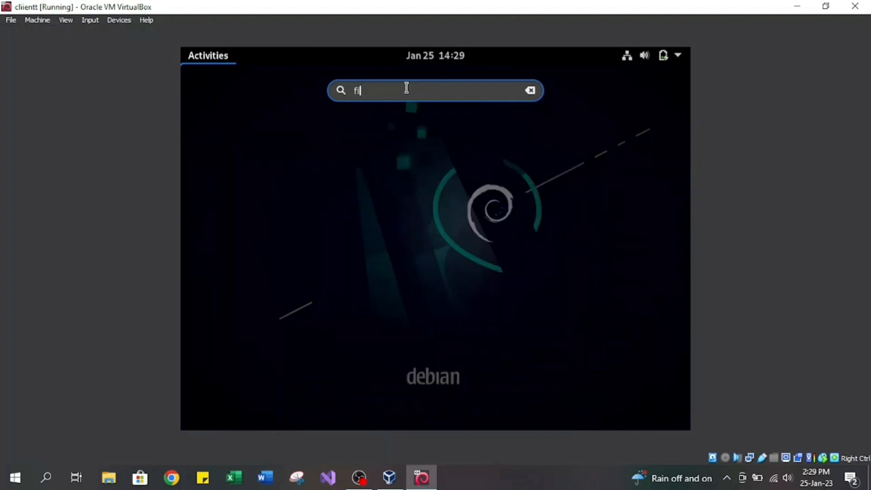
pyautogui.write('l')
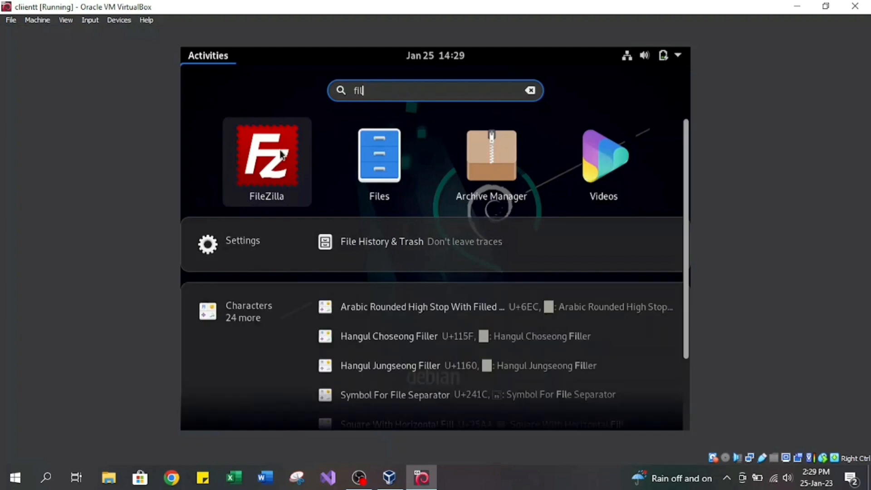
pyautogui.click(281, 155)
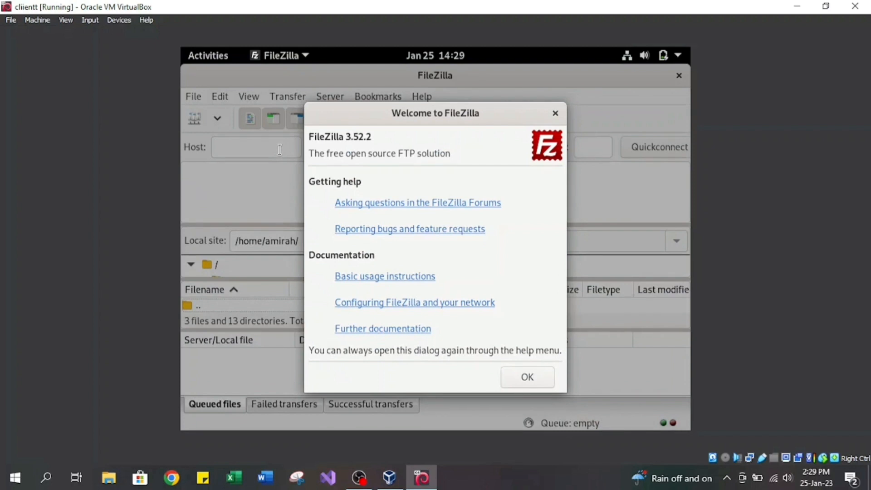
pyautogui.click(537, 377)
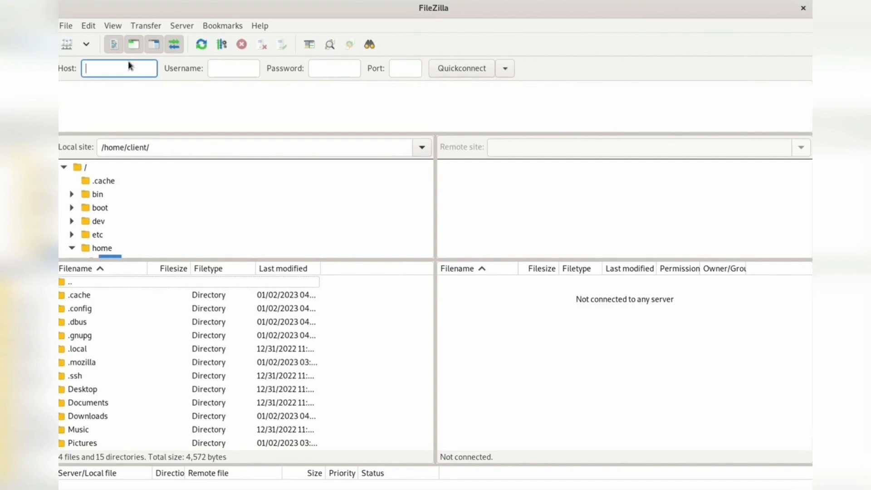
# Enter 192.168.1.254 as the FTP host and server1 as the username.
pyautogui.write('192.16')
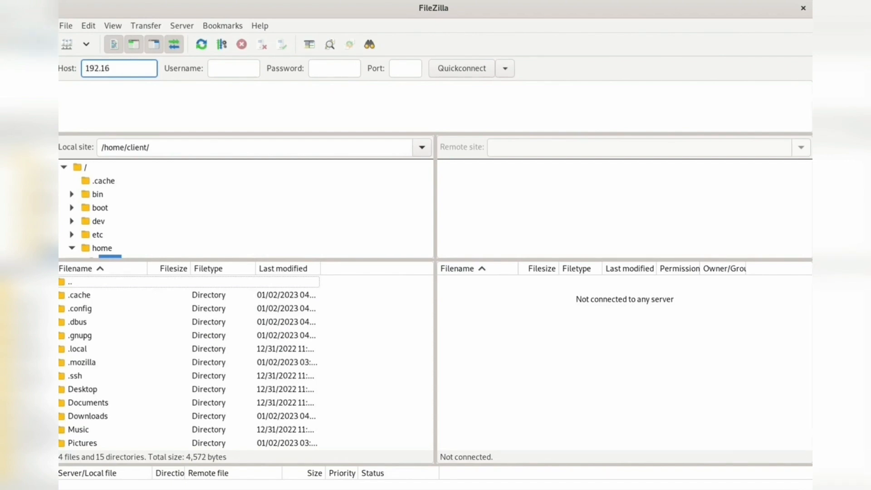
pyautogui.write('8.1.254')
pyautogui.click(239, 69)
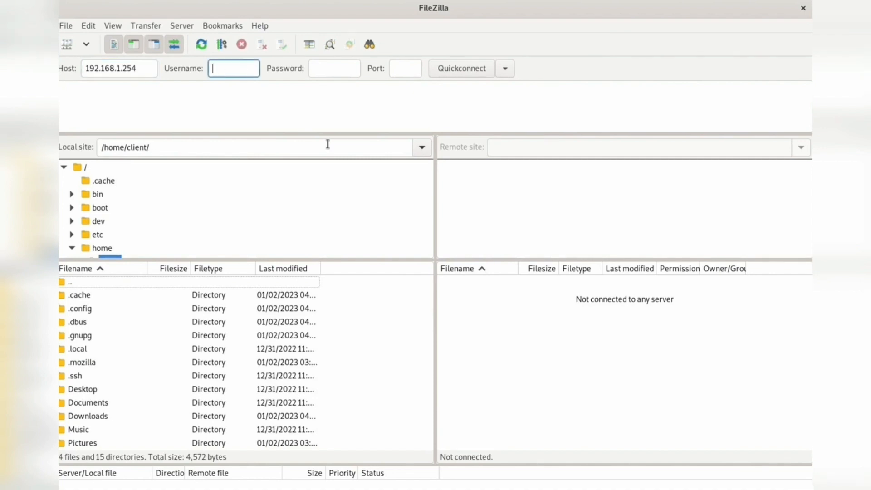
pyautogui.write('server1')
# Enter the account password, connect to the FTP server, and choose not to save passwords.
pyautogui.click(328, 71)
pyautogui.write('*****')
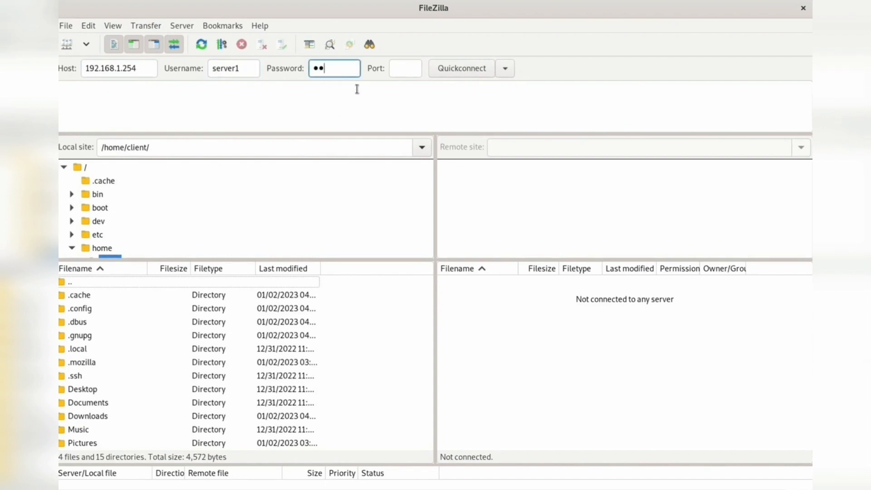
pyautogui.write('***')
pyautogui.click(455, 72)
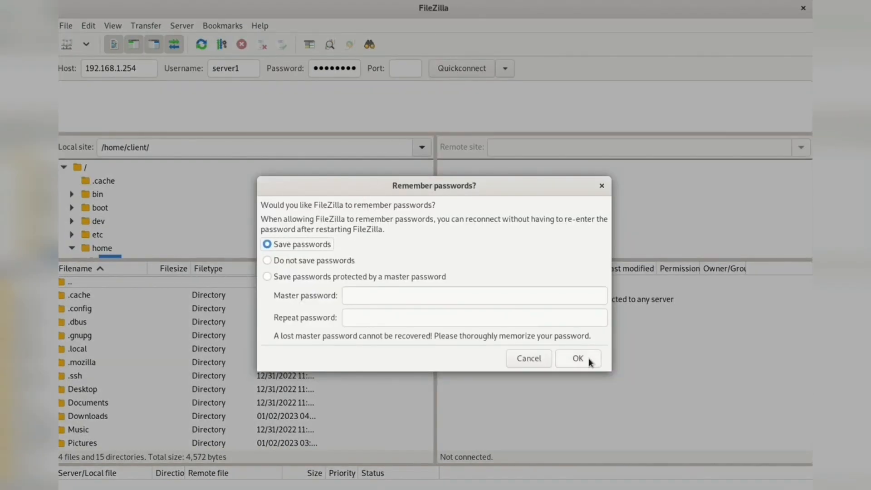
pyautogui.click(322, 260)
pyautogui.click(589, 365)
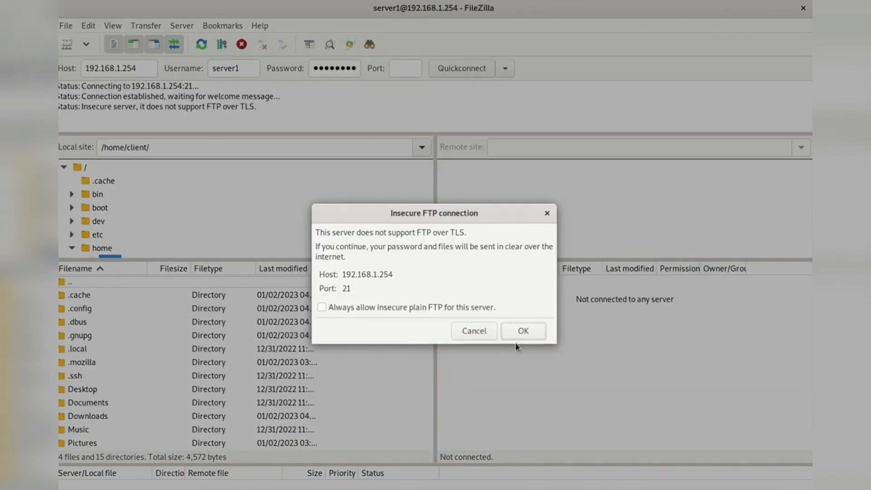
pyautogui.click(519, 334)
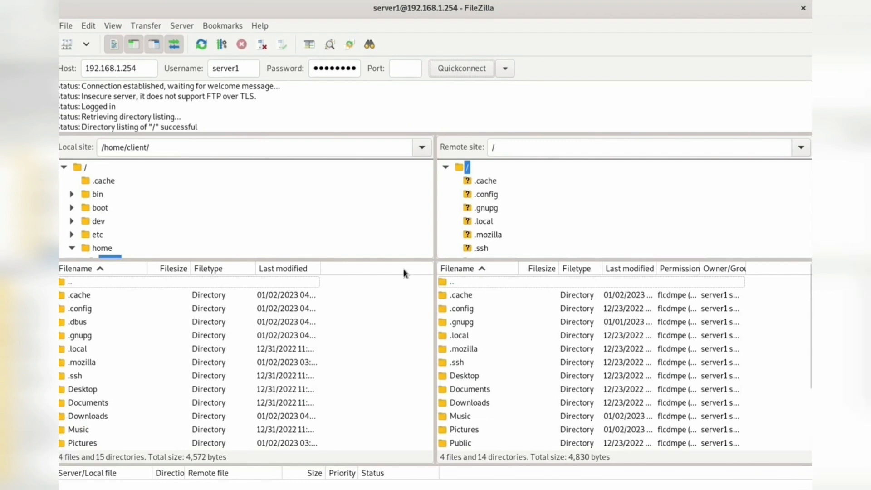
# Open the local folder /home/client/Pictures and select the BlackForest-Germany webp file.
pyautogui.scroll(-3, 152, 231)
pyautogui.scroll(-6, 150, 233)
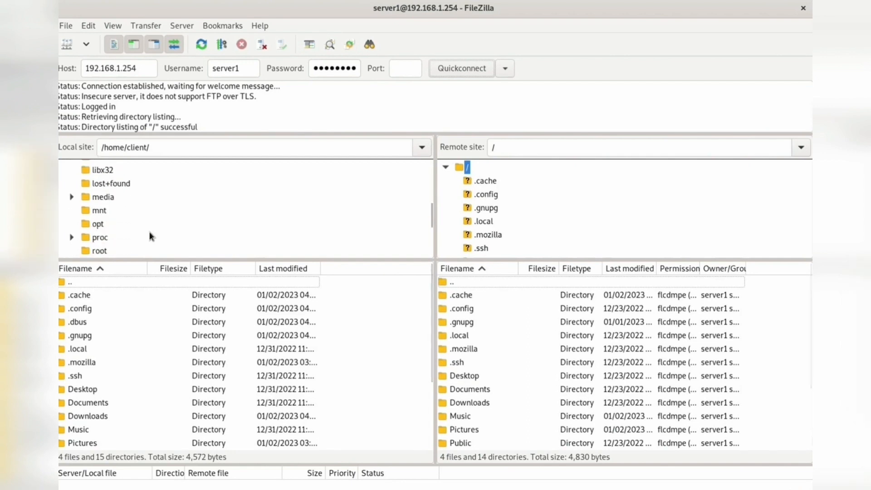
pyautogui.scroll(6, 150, 234)
pyautogui.click(80, 197)
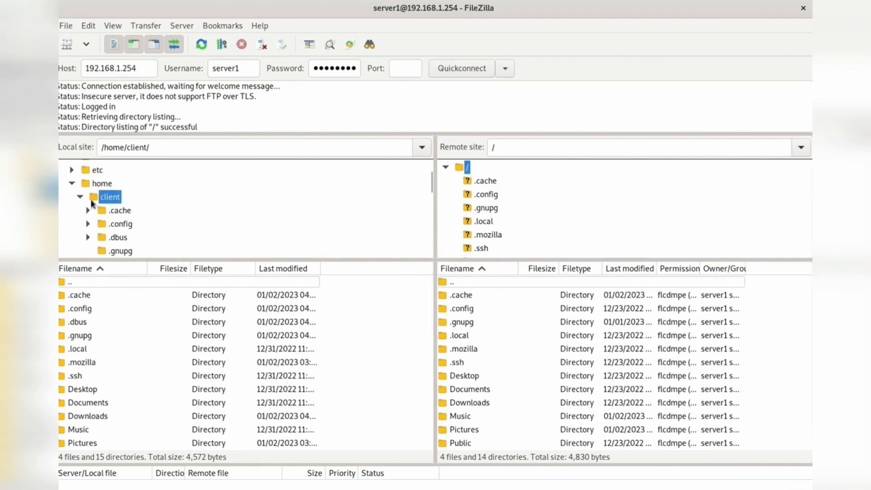
pyautogui.scroll(-3, 139, 208)
pyautogui.scroll(-2, 140, 210)
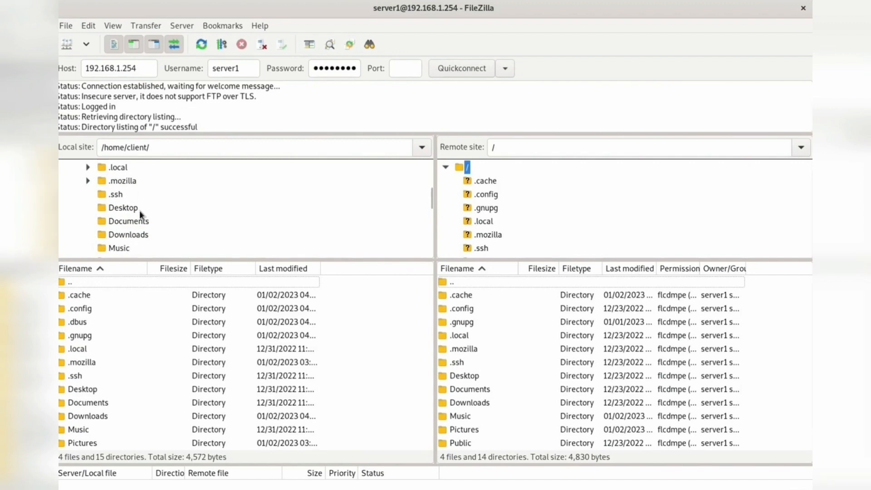
pyautogui.click(127, 246)
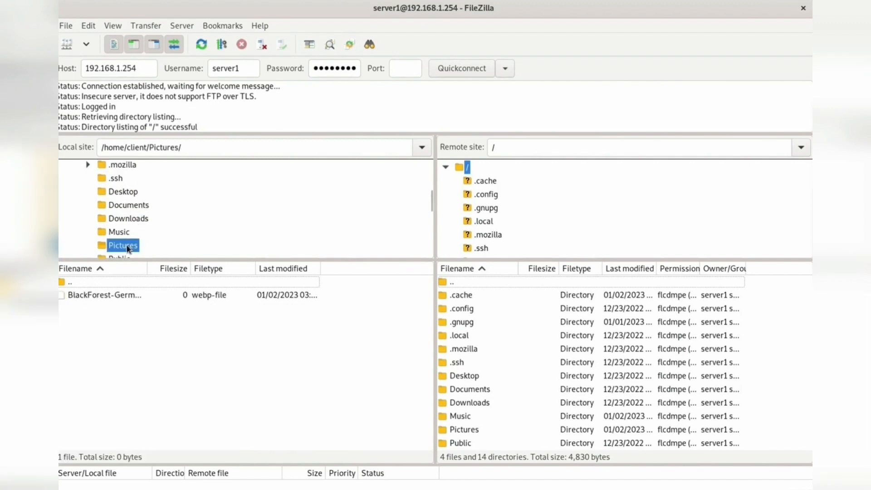
pyautogui.click(141, 298)
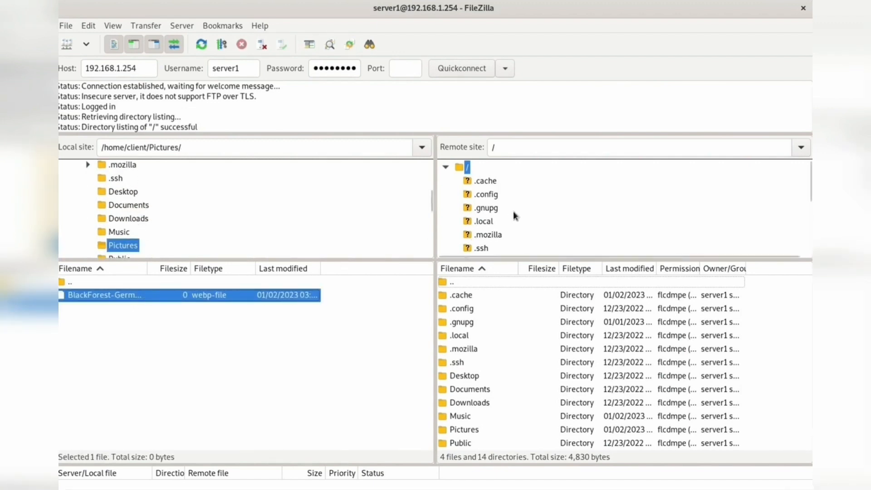
# Open the Pictures folder on the remote site and upload the selected BlackForest-Germany file into it.
pyautogui.scroll(-3, 514, 216)
pyautogui.scroll(-1, 504, 227)
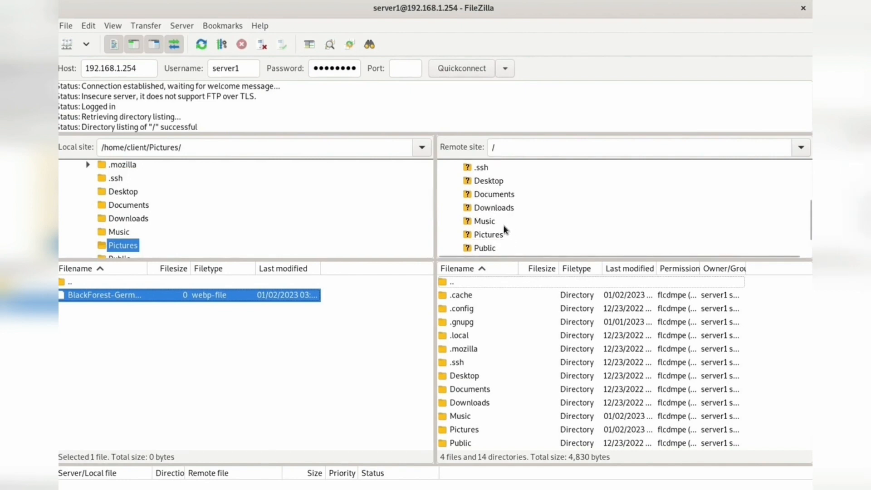
pyautogui.click(493, 234)
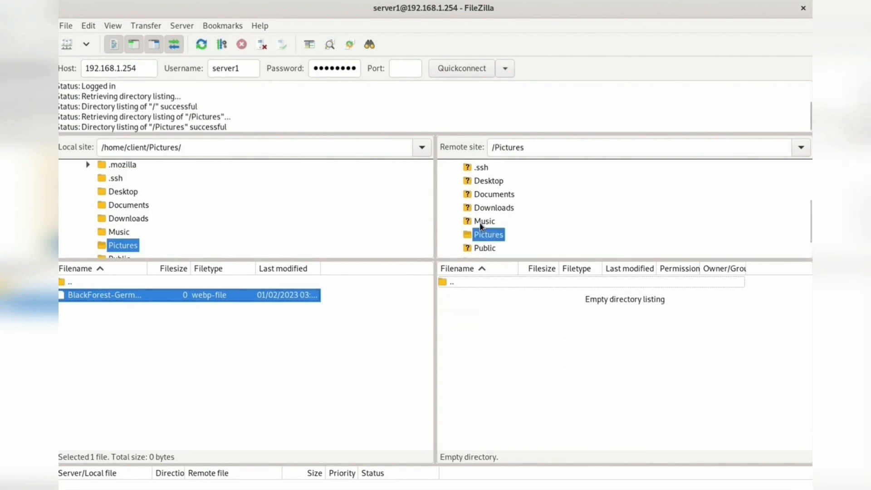
pyautogui.click(485, 223)
pyautogui.click(488, 234)
pyautogui.scroll(-1, 515, 229)
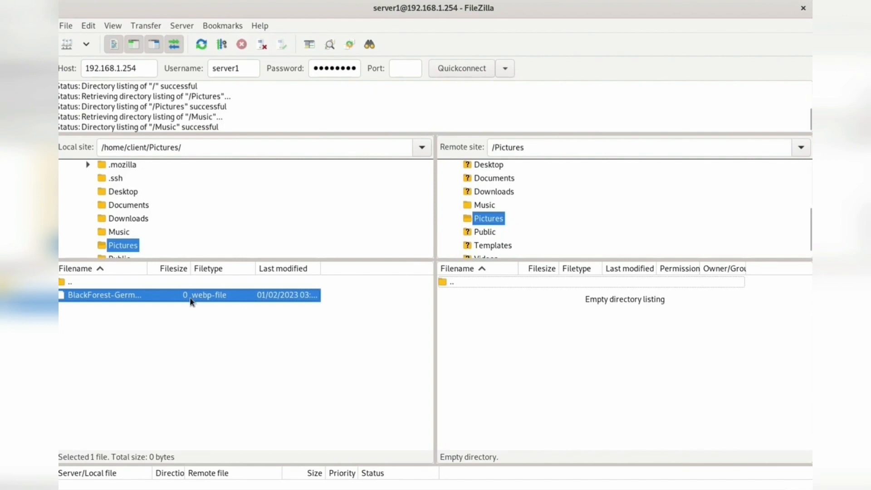
pyautogui.moveTo(137, 302); pyautogui.dragTo(521, 331)
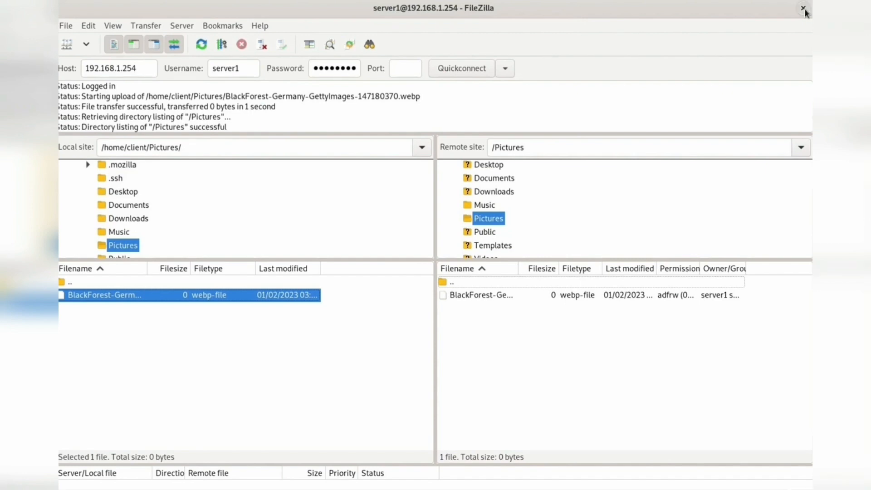
# Switch to the Debian server VM, check its Pictures folder for the uploaded file, and return to the client VM.
pyautogui.moveTo(558, 489)
pyautogui.click(483, 454)
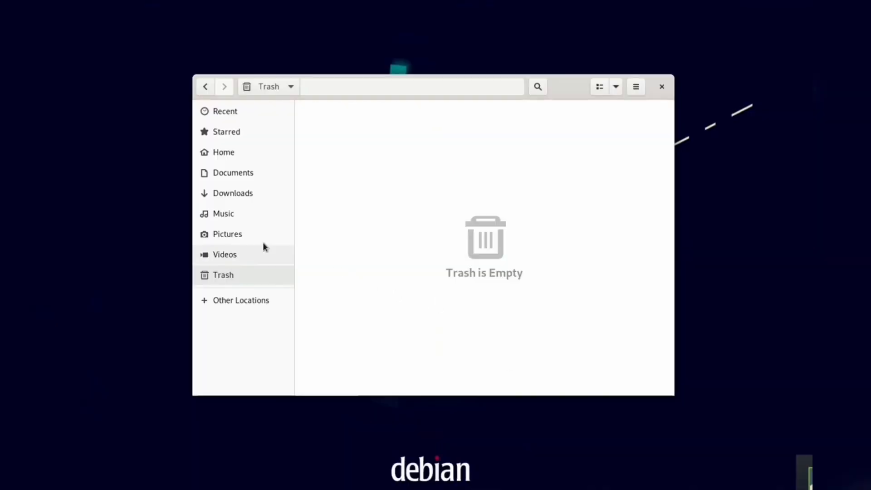
pyautogui.click(253, 237)
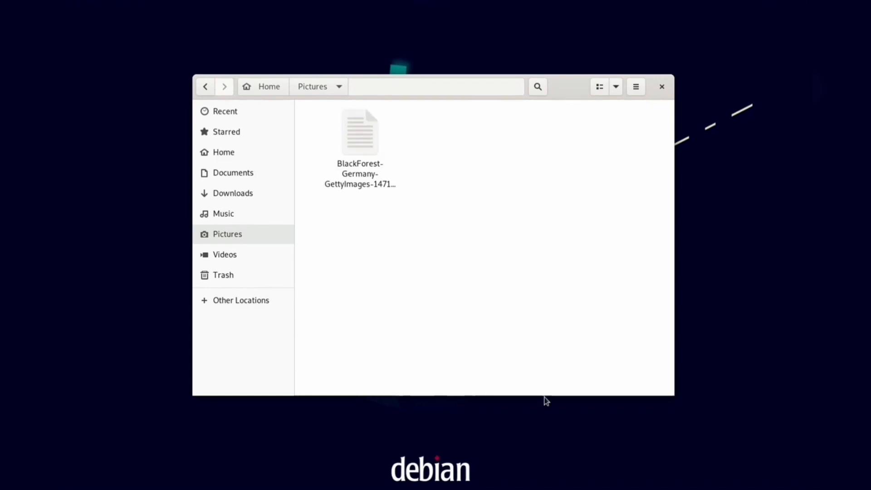
pyautogui.moveTo(558, 488)
pyautogui.click(603, 476)
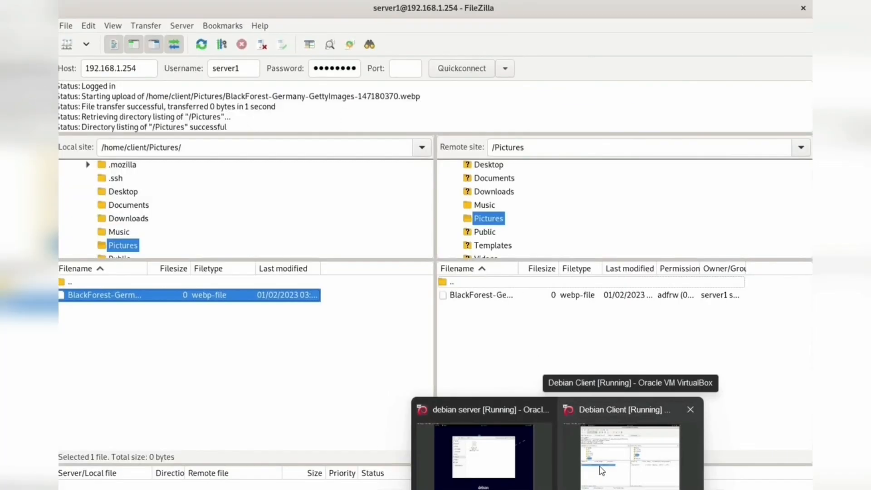